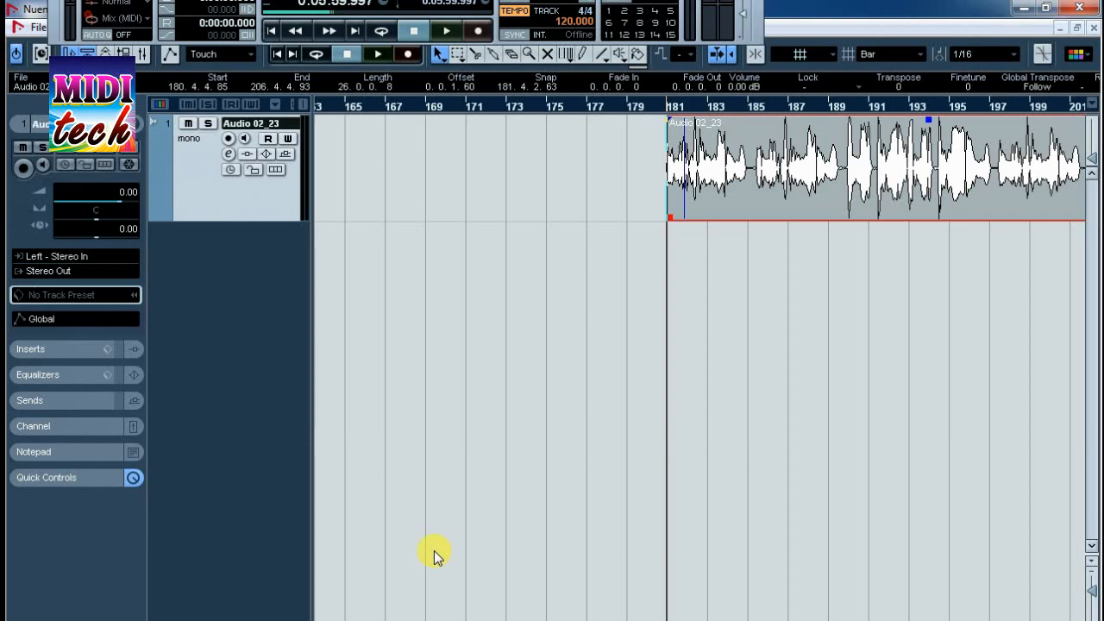
# Examine the waveform at the start of the Audio 02_23 clip around bar 181, both close up and at a wider scale
pyautogui.press('h')
pyautogui.press('h')
pyautogui.press('h')
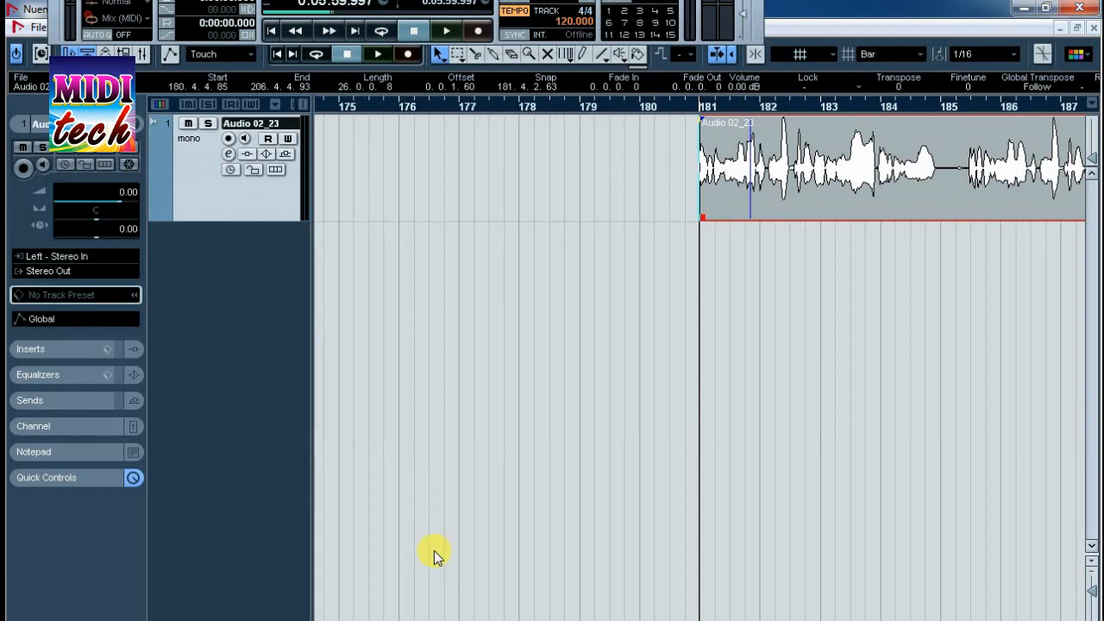
pyautogui.press('g')
pyautogui.press('g')
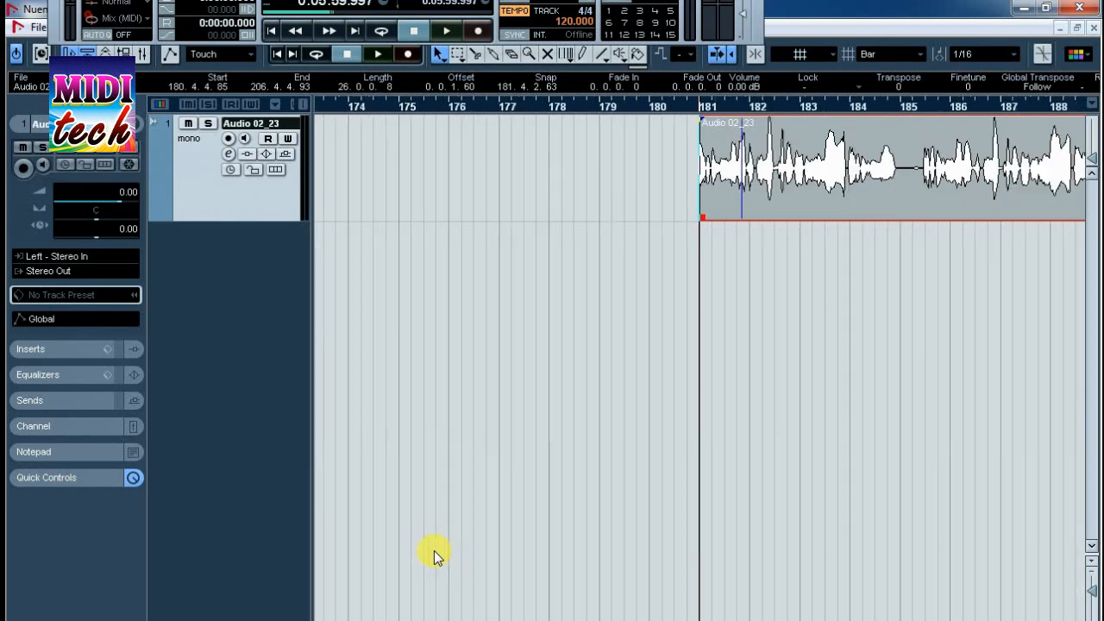
pyautogui.press('g')
pyautogui.press('g')
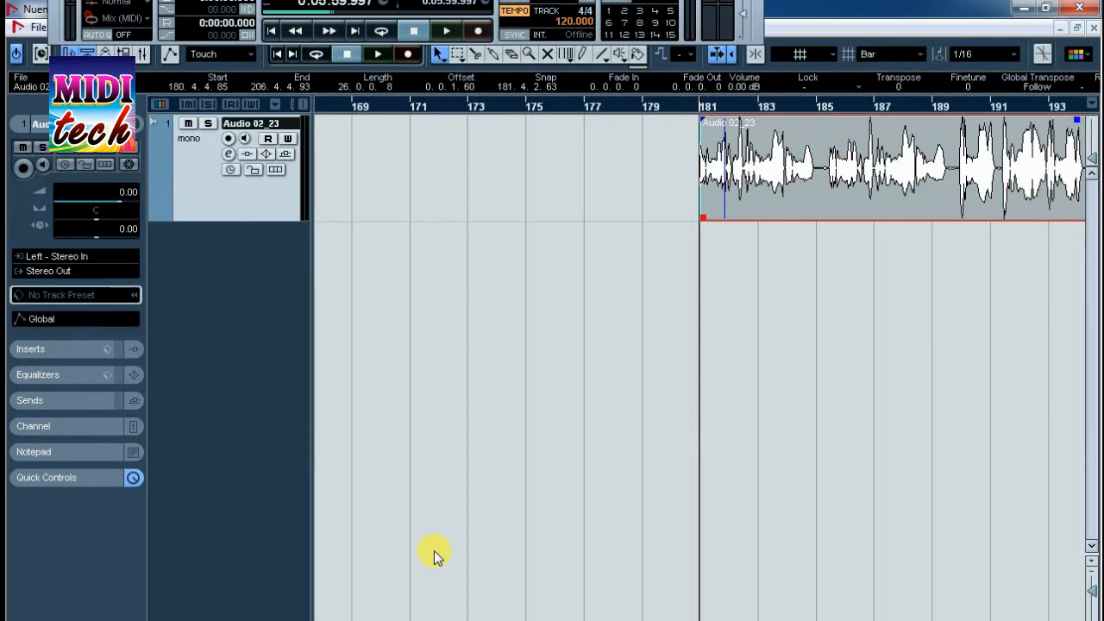
pyautogui.press('g')
pyautogui.press('g')
pyautogui.press('g')
pyautogui.press('h')
pyautogui.press('h')
pyautogui.press('h')
pyautogui.press('h')
pyautogui.press('h')
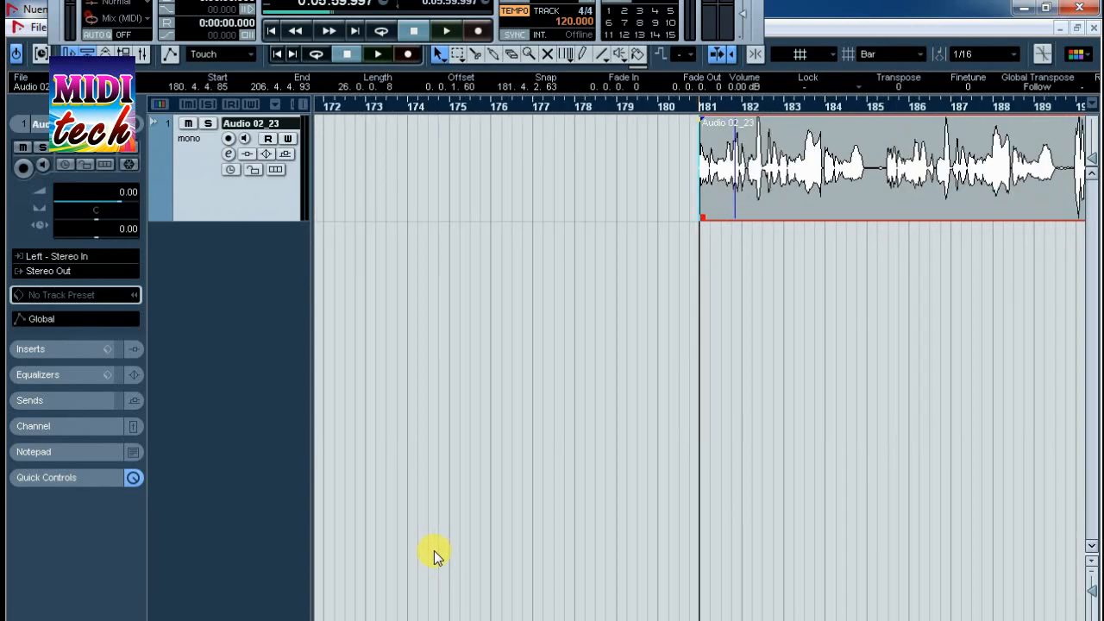
pyautogui.press('g')
pyautogui.press('g')
pyautogui.press('g')
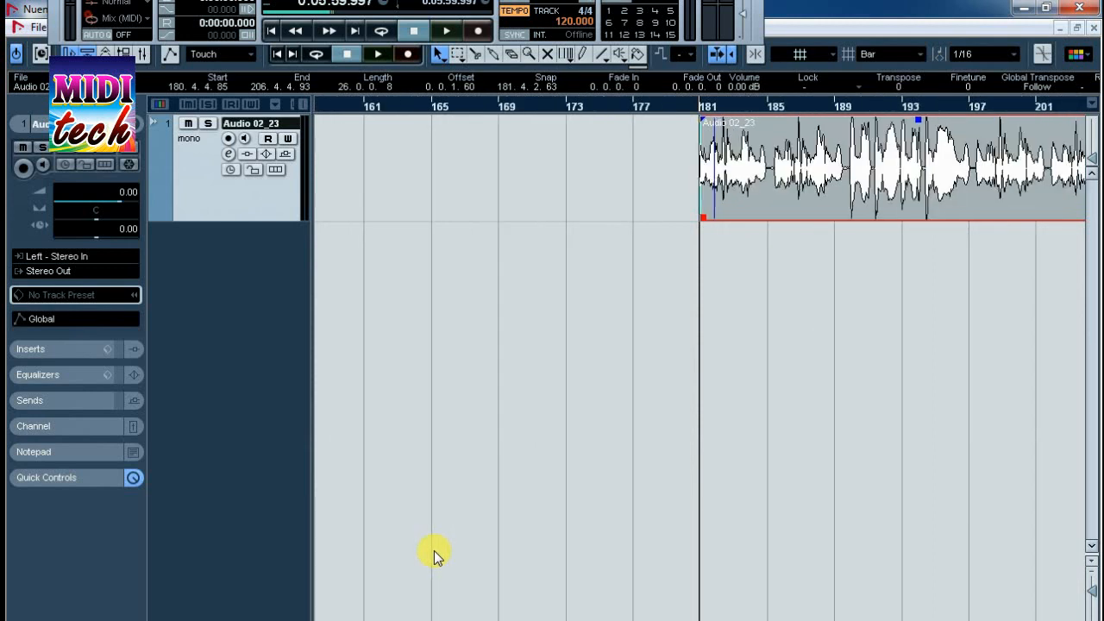
# Audition the opening of the Audio 02_23 clip twice from bar 181
pyautogui.press('space')
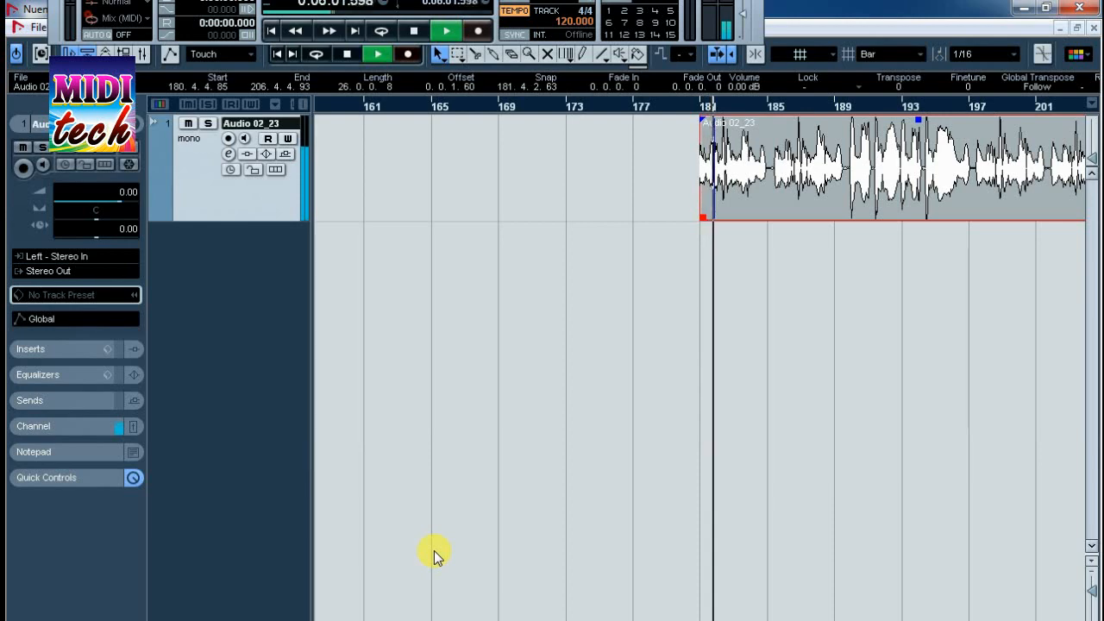
pyautogui.press('space')
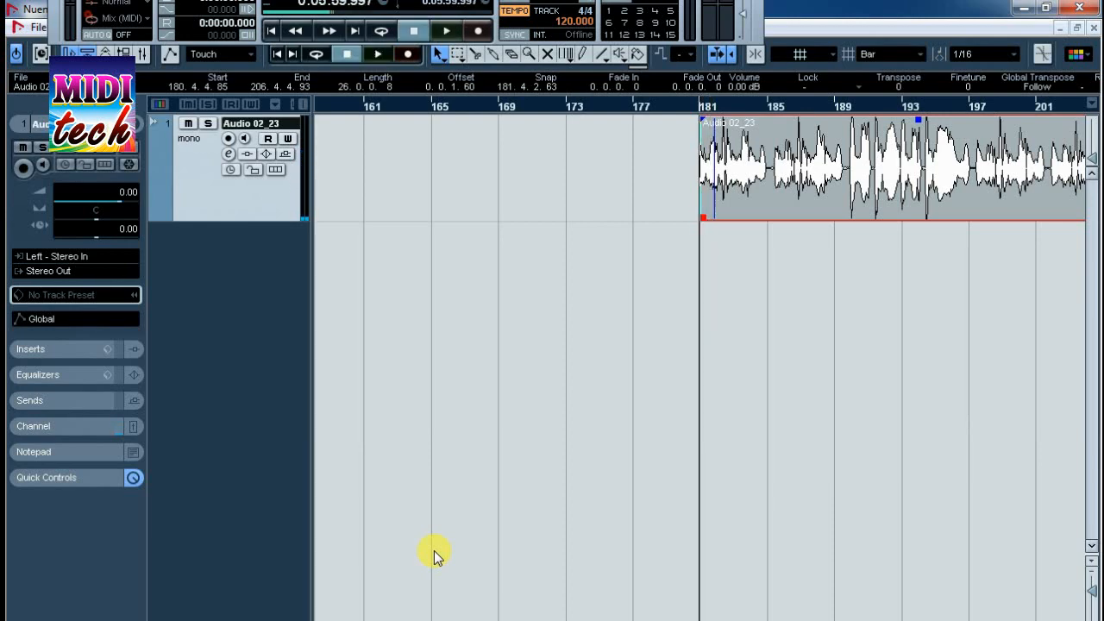
pyautogui.press('h')
pyautogui.press('h')
pyautogui.press('h')
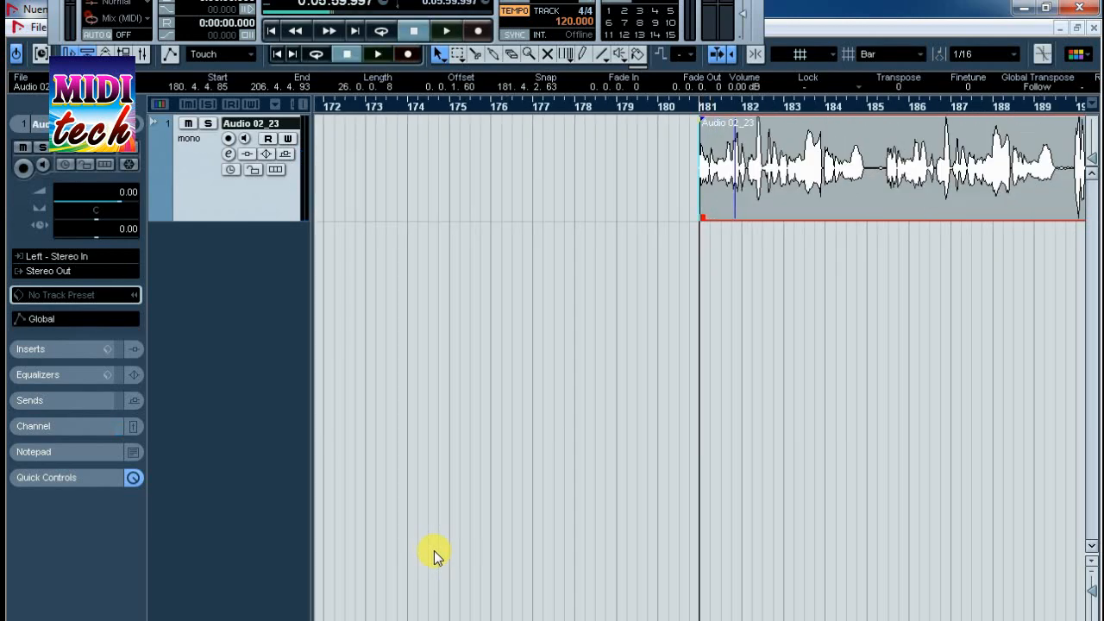
pyautogui.press('space')
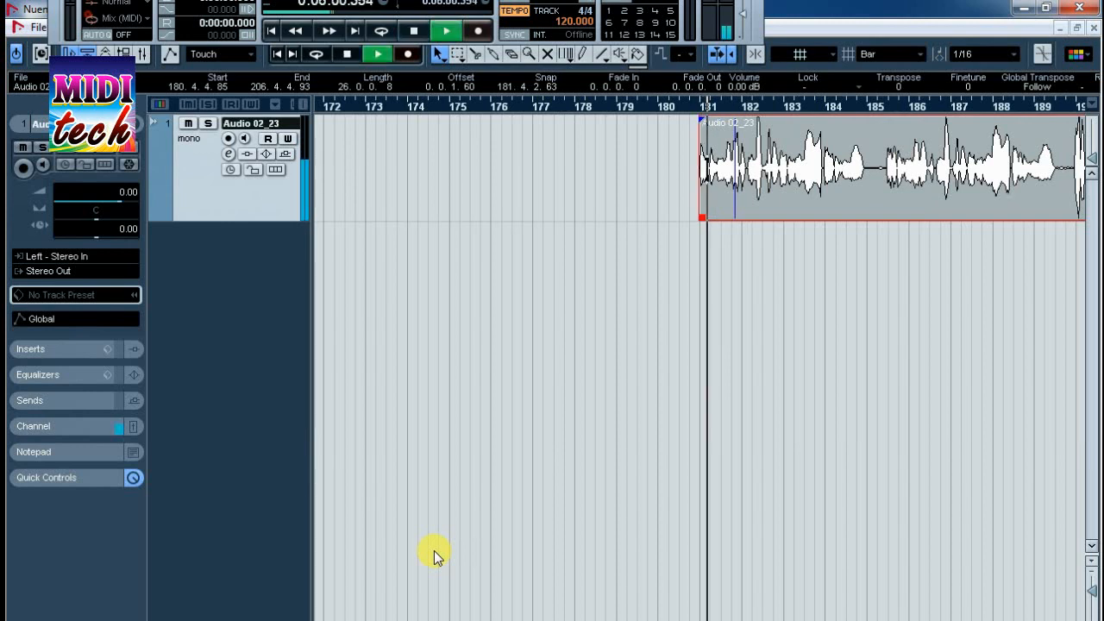
pyautogui.press('space')
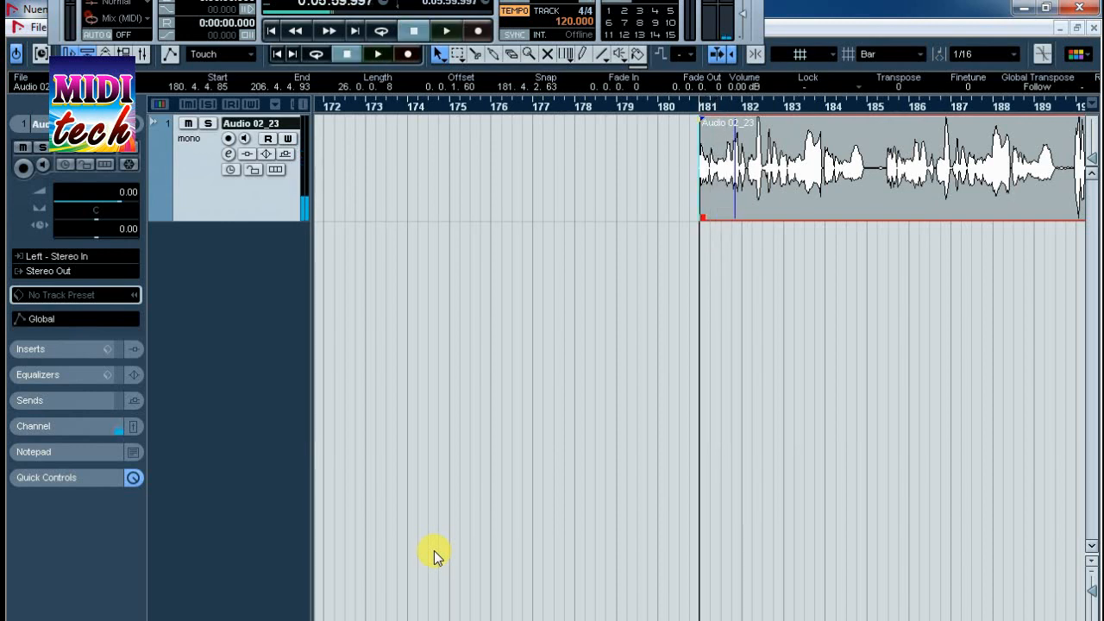
# Open the channel settings of the Audio 02_23 track and route its first send to Stereo Out at a level of -7.59
pyautogui.click(229, 154)
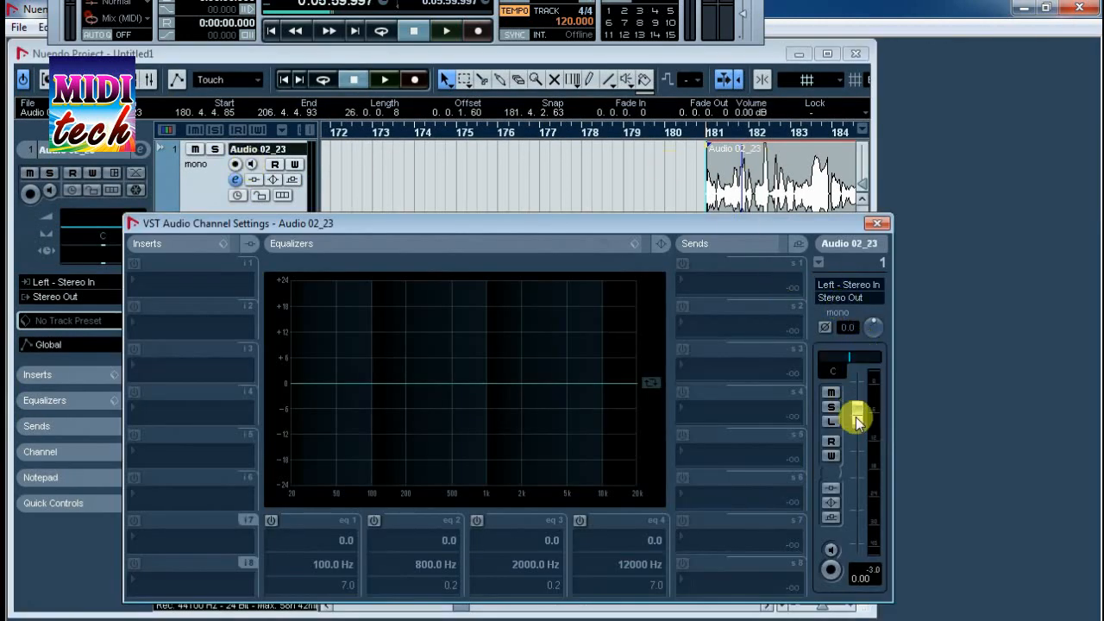
pyautogui.click(743, 278)
pyautogui.moveTo(746, 324)
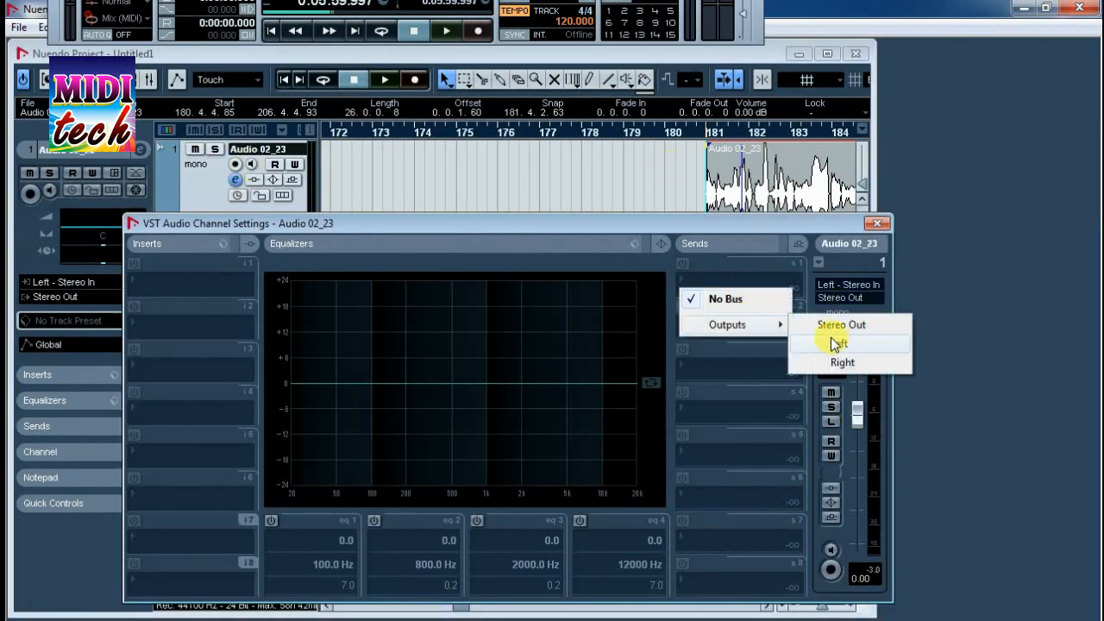
pyautogui.click(816, 325)
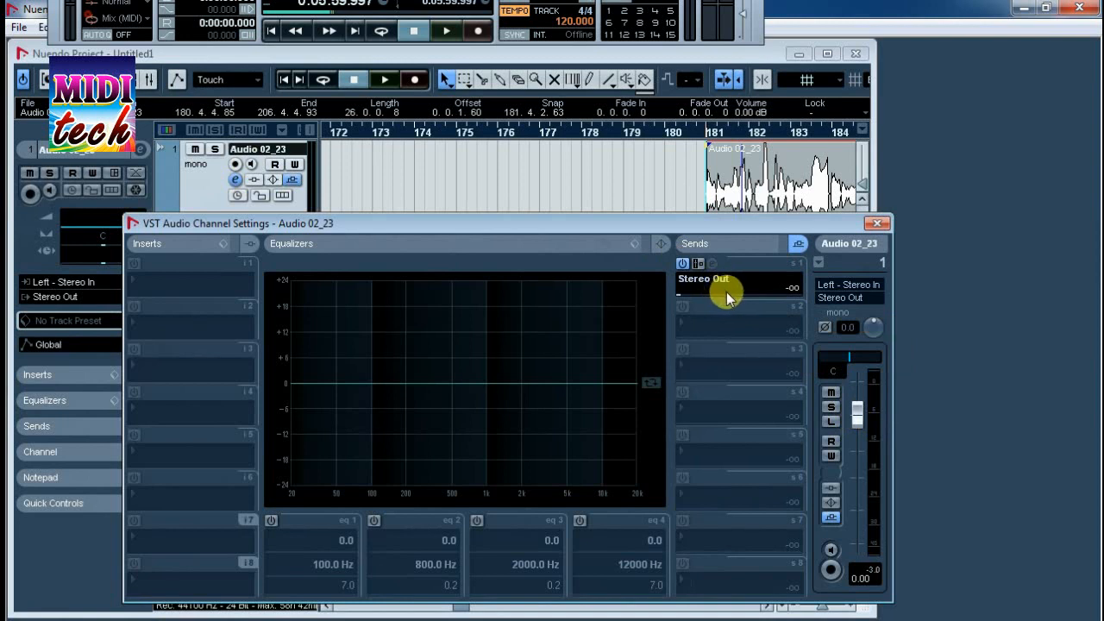
pyautogui.moveTo(727, 290); pyautogui.dragTo(740, 294)
# Boost EQ band 3 by 4.8 at 4366 Hz on the track and audition the clip's opening
pyautogui.moveTo(565, 362); pyautogui.dragTo(559, 361)
pyautogui.press('space')
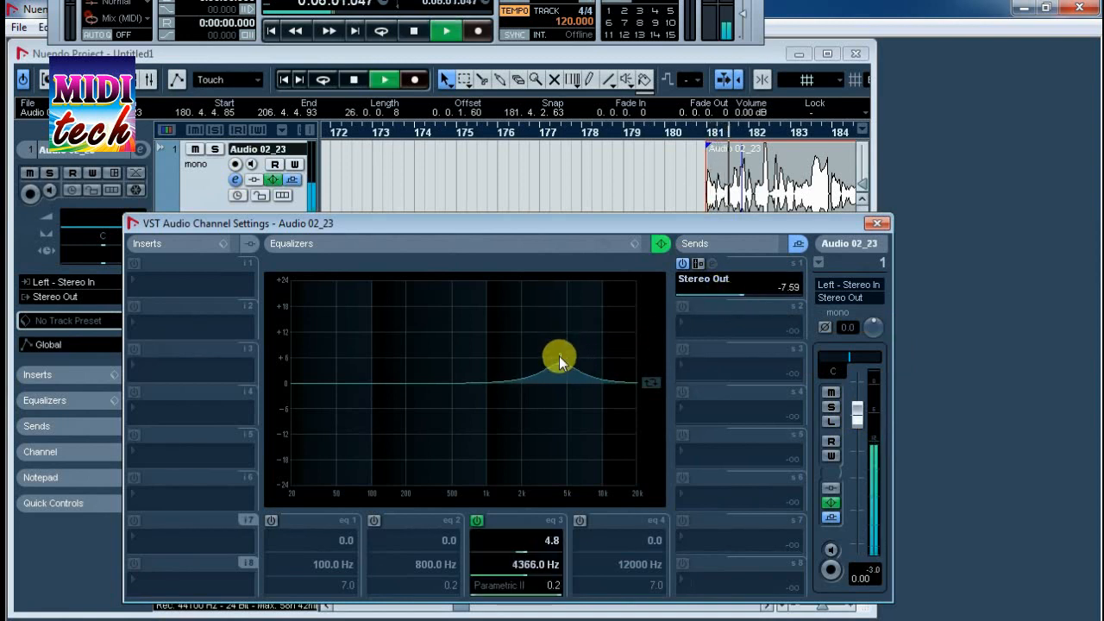
pyautogui.press('space')
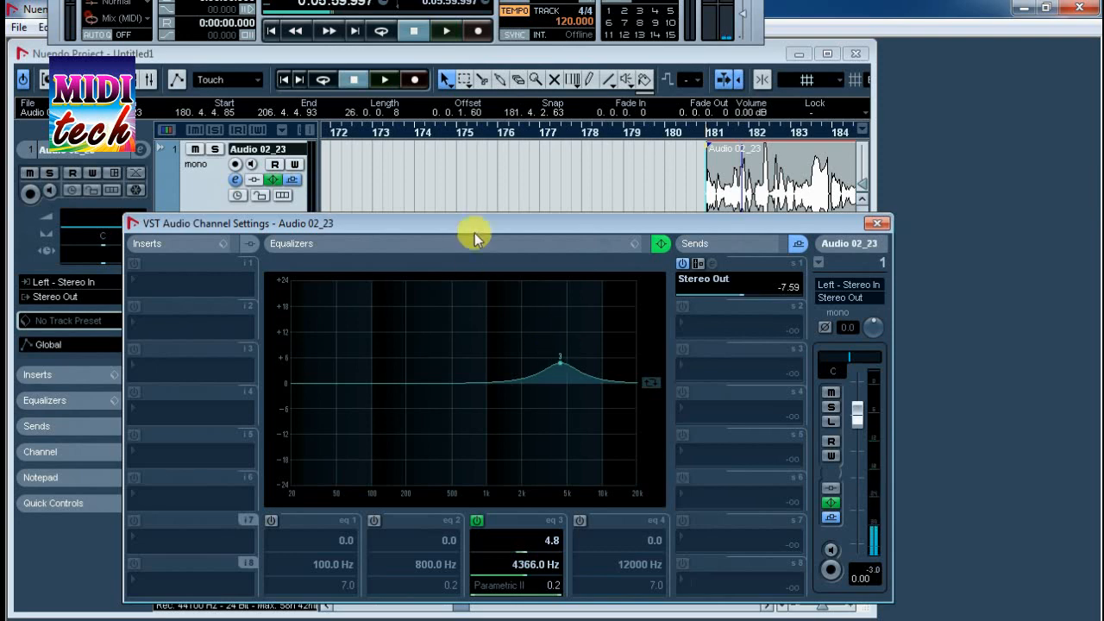
# Close the VST audio channel settings and maximize the project window
pyautogui.moveTo(477, 228); pyautogui.dragTo(294, 262)
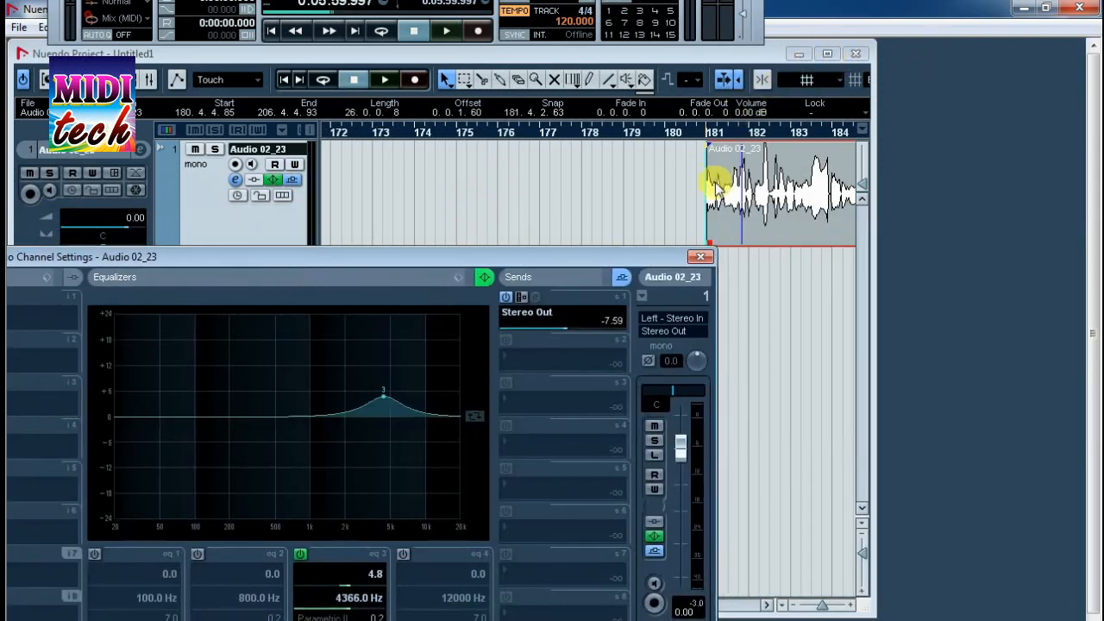
pyautogui.click(700, 256)
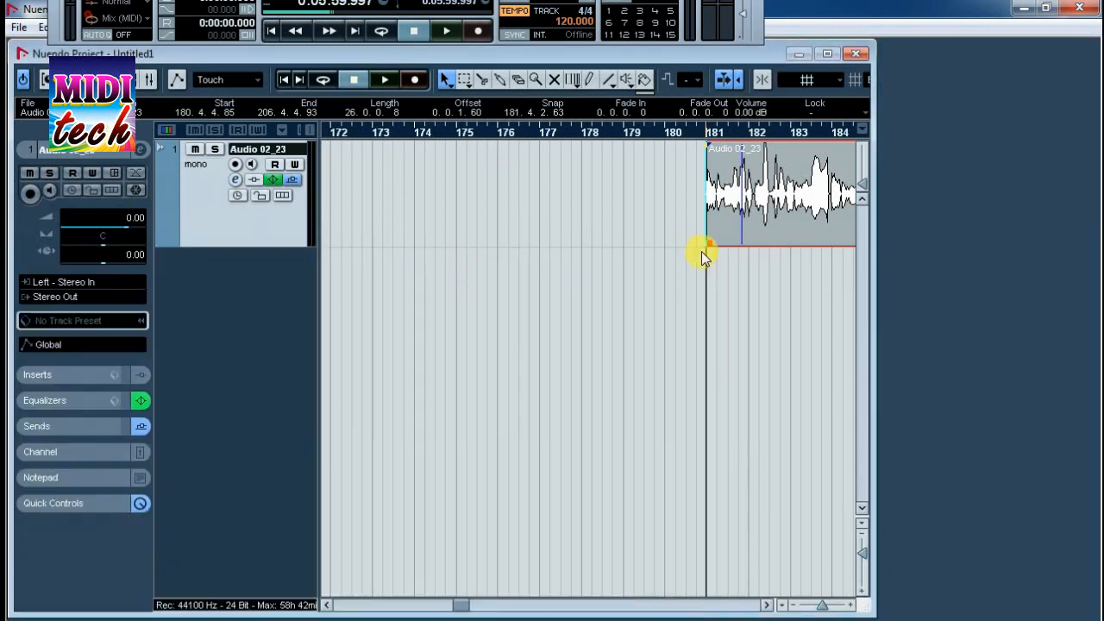
pyautogui.click(827, 54)
# Place the playhead on the peak in bar 182 and examine the loud and quiet passages along the whole clip
pyautogui.press('g')
pyautogui.press('g')
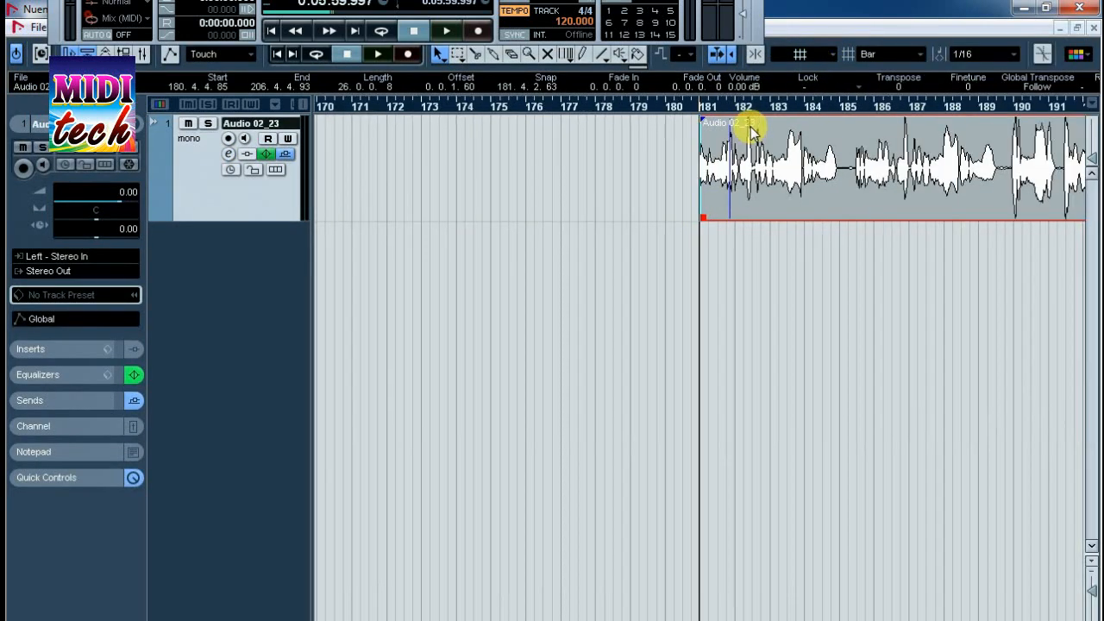
pyautogui.press('g')
pyautogui.press('g')
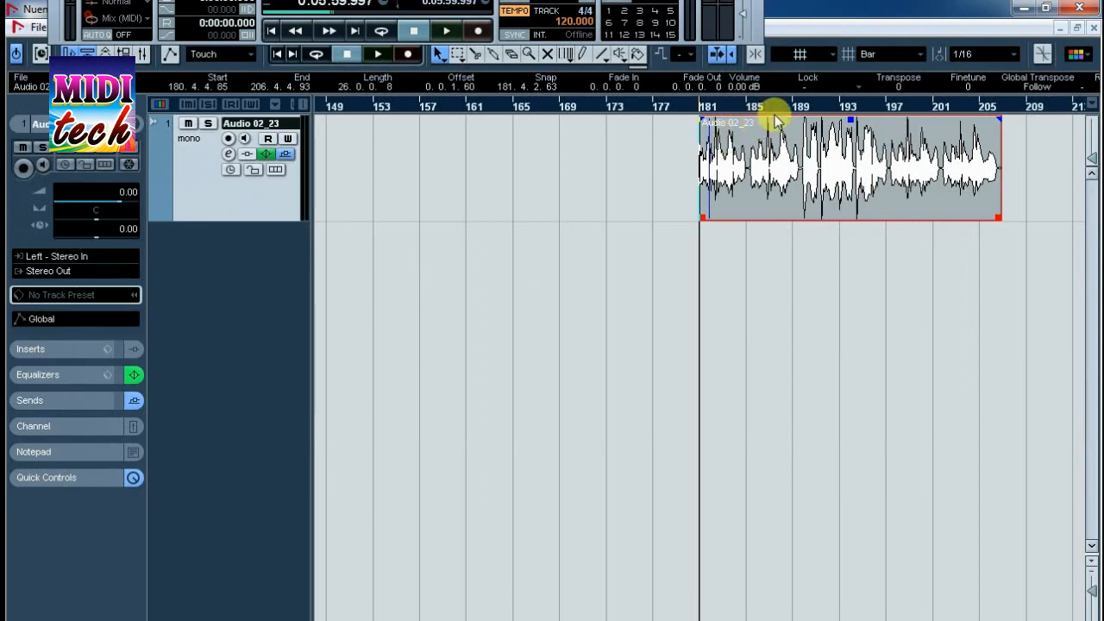
pyautogui.click(716, 103)
pyautogui.press('h')
pyautogui.press('h')
pyautogui.press('h')
pyautogui.press('h')
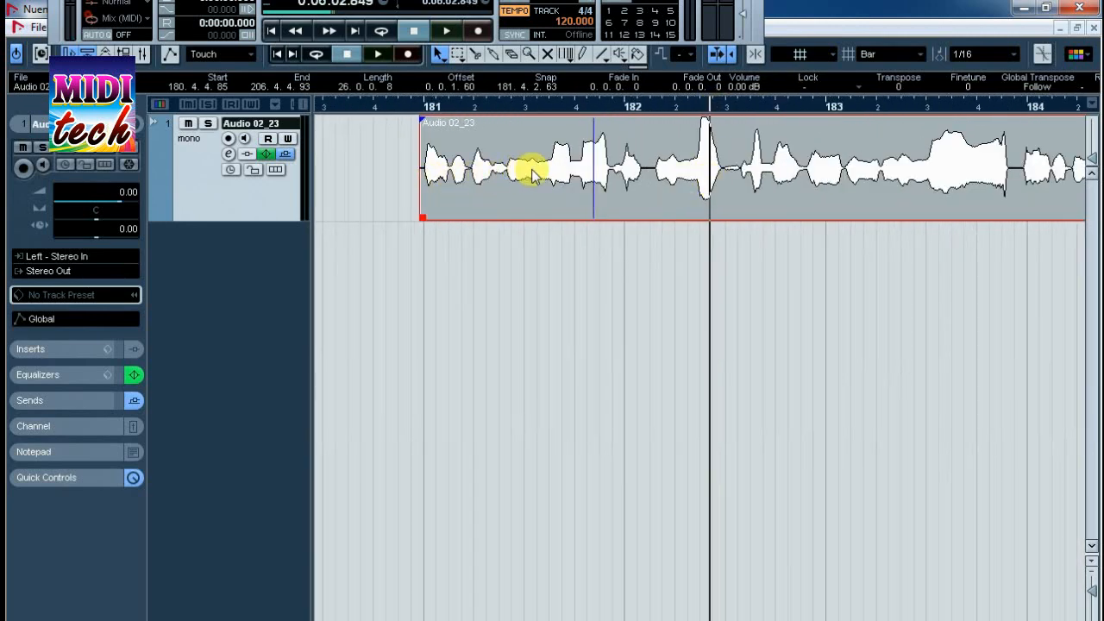
pyautogui.press('g')
pyautogui.press('g')
pyautogui.press('g')
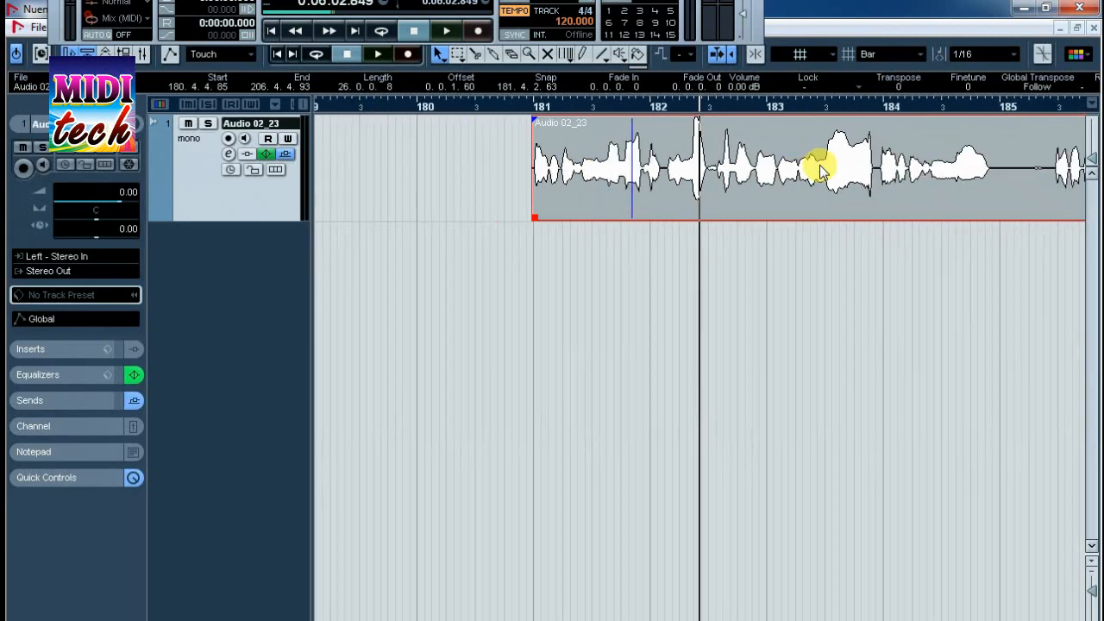
pyautogui.press('g')
pyautogui.press('g')
pyautogui.press('g')
pyautogui.press('g')
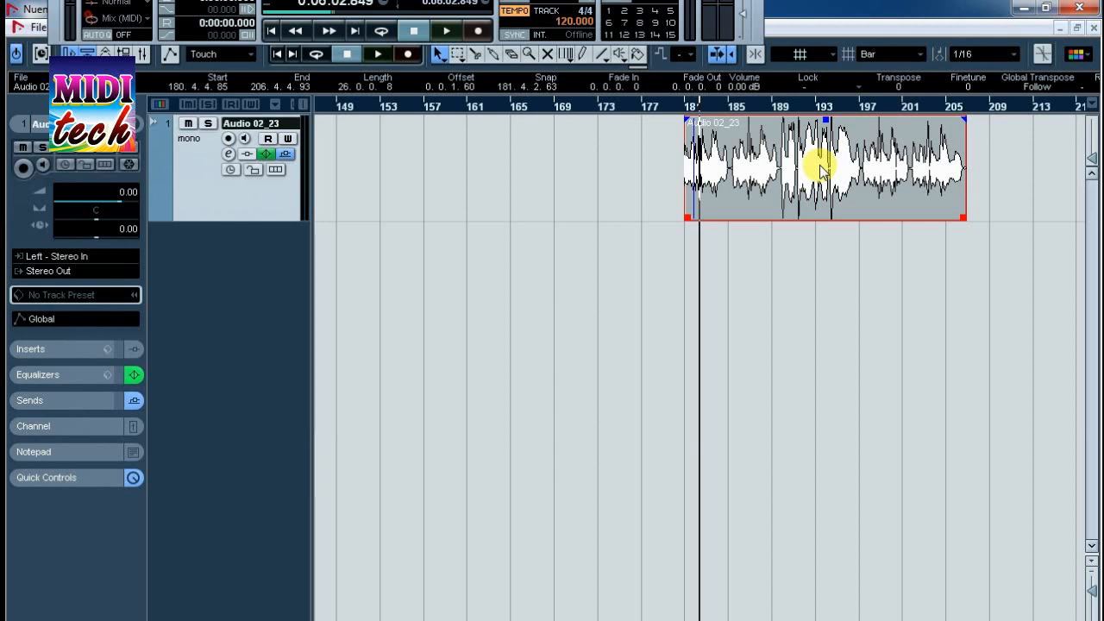
pyautogui.press('h')
pyautogui.press('h')
pyautogui.press('h')
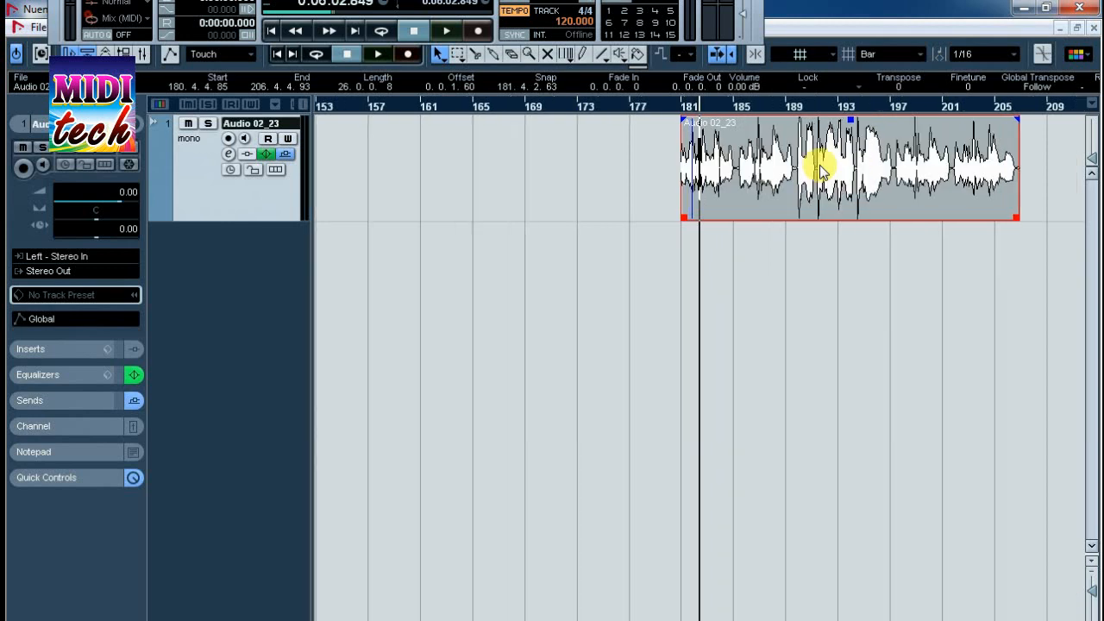
pyautogui.press('g')
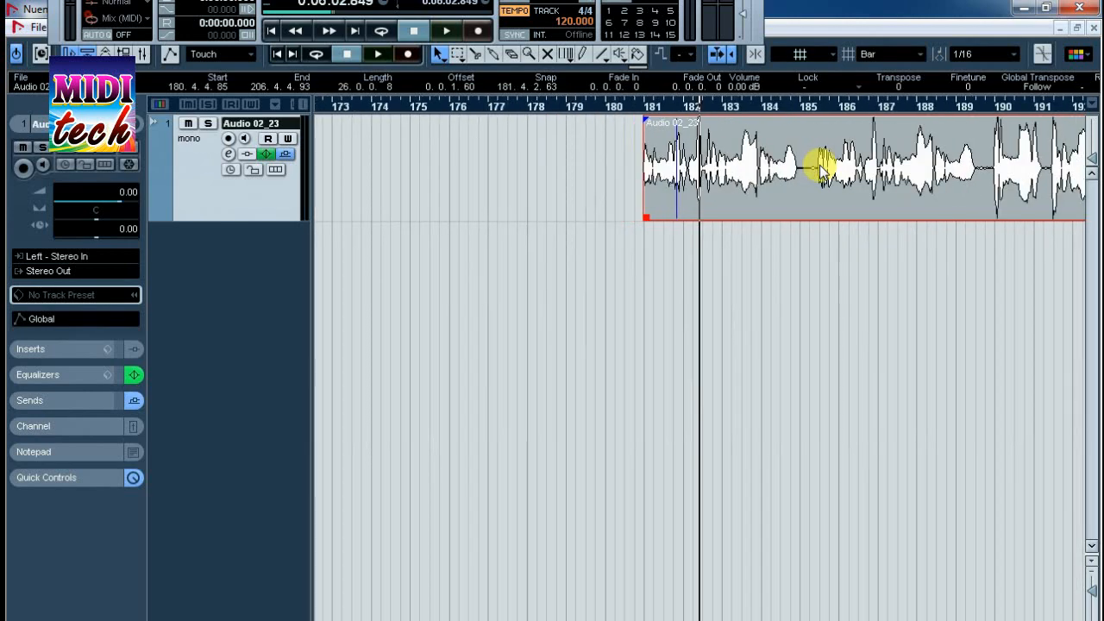
pyautogui.press('g')
pyautogui.press('g')
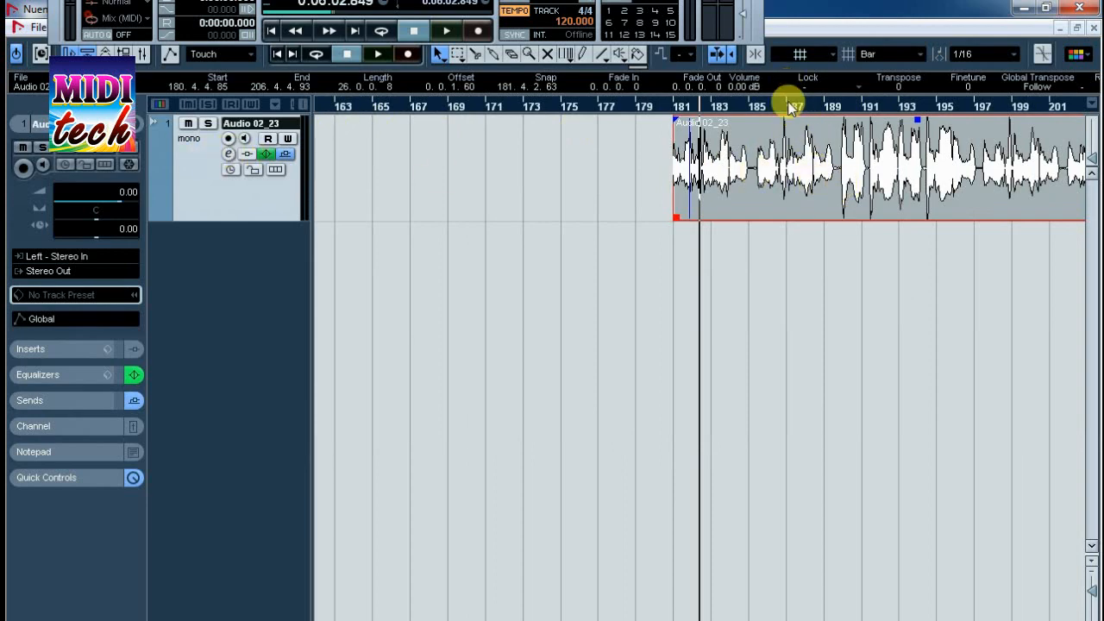
# Open the Compressor plug-in from the Dynamics group for the Audio 02_23 clip and load the Soft Lead Vocals preset
pyautogui.moveTo(789, 100); pyautogui.dragTo(790, 147)
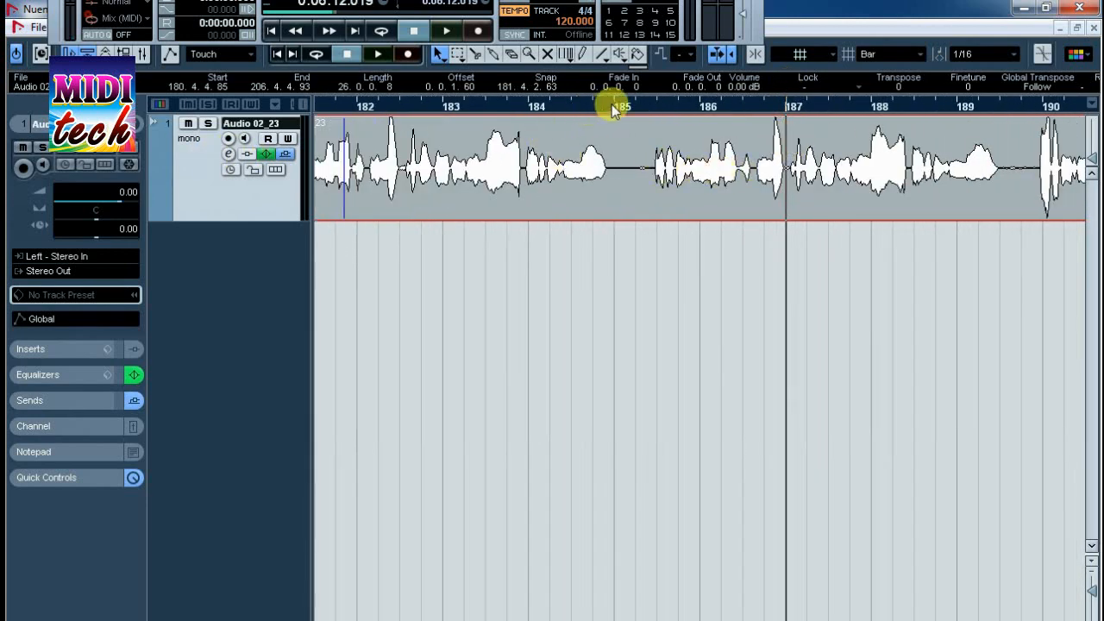
pyautogui.rightClick(716, 162)
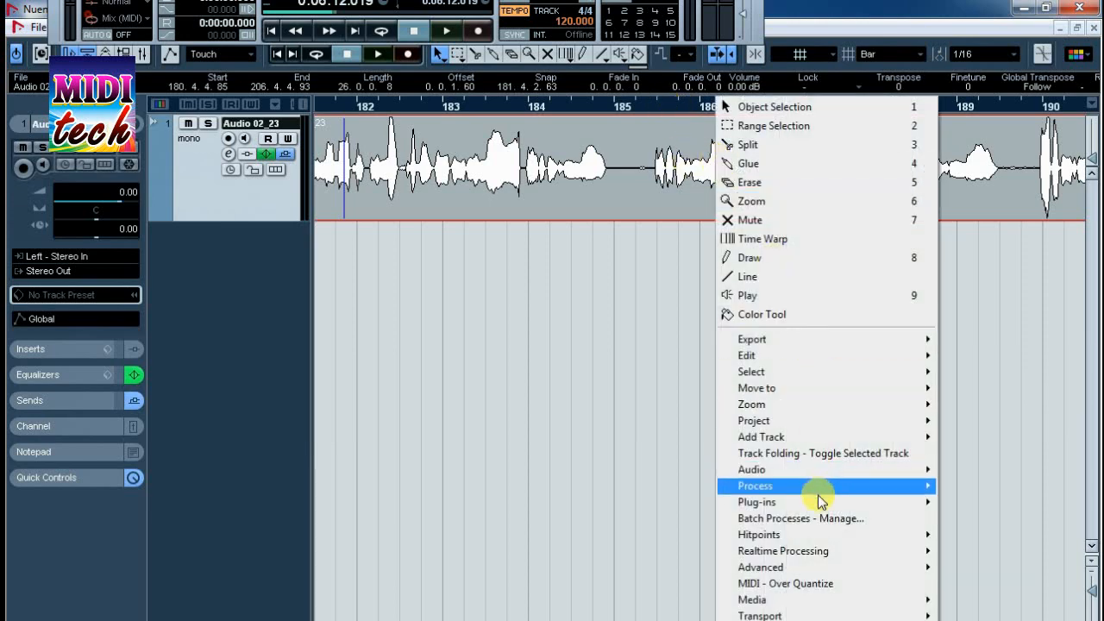
pyautogui.moveTo(820, 502)
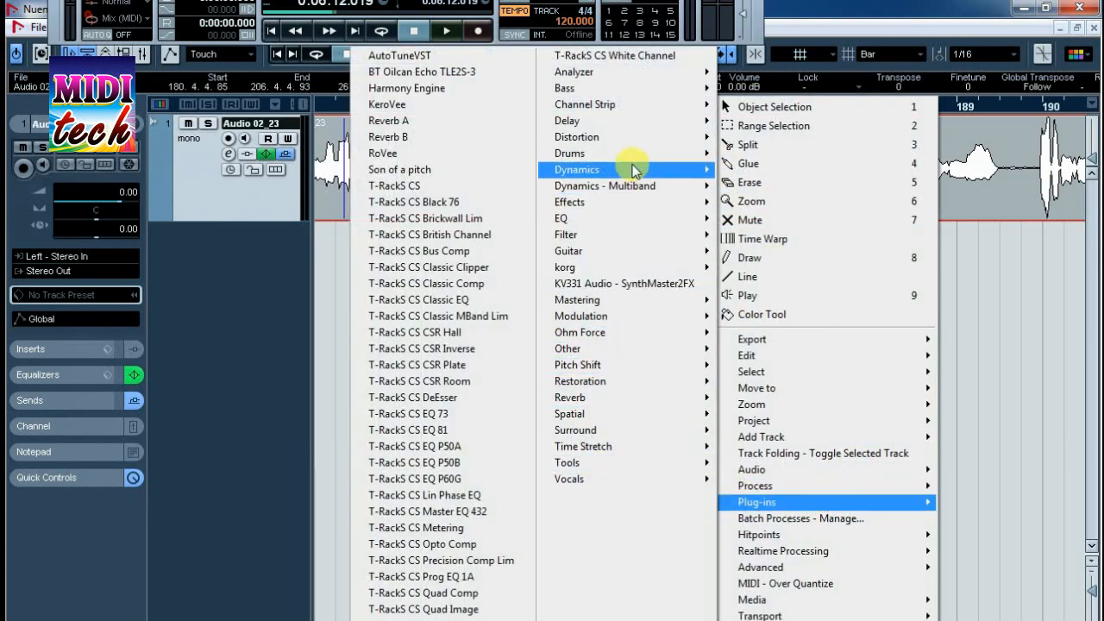
pyautogui.moveTo(634, 170)
pyautogui.click(744, 315)
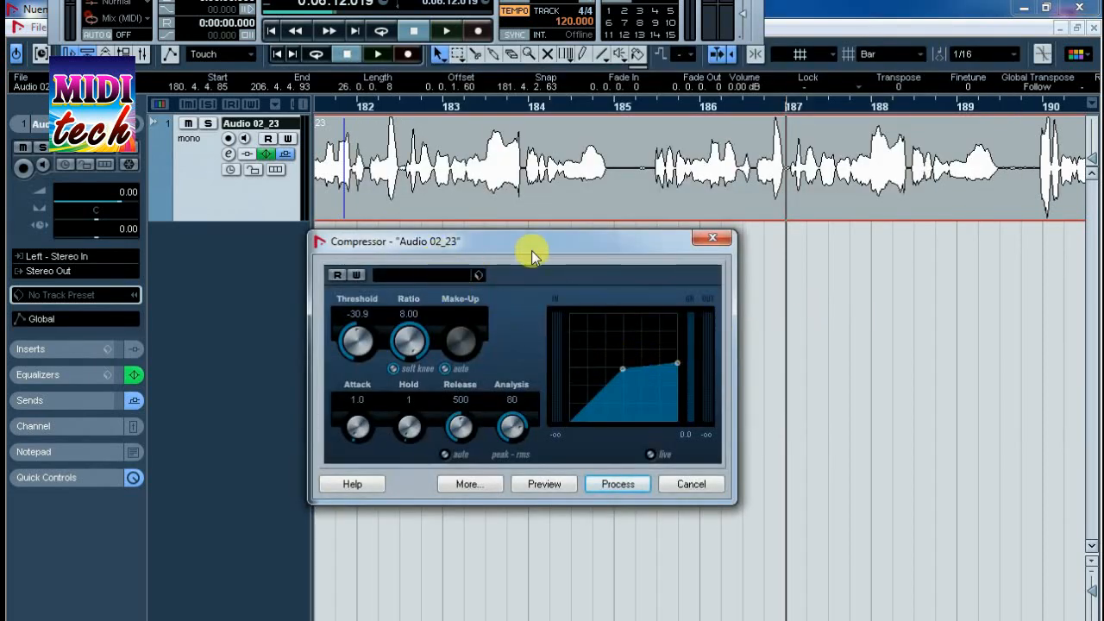
pyautogui.click(444, 265)
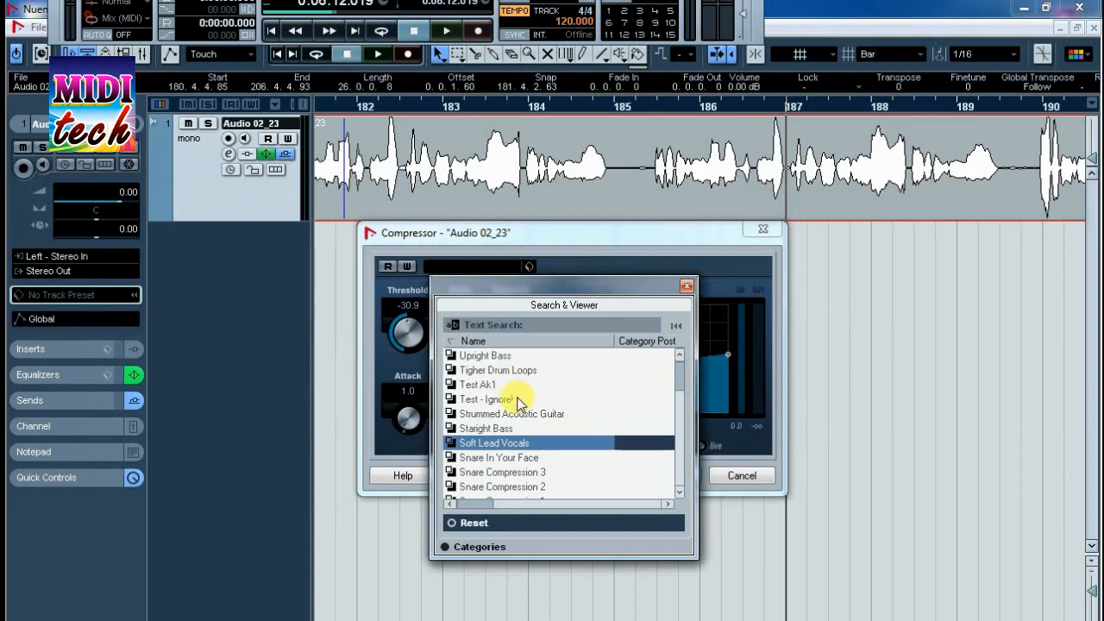
pyautogui.click(492, 428)
pyautogui.click(498, 443)
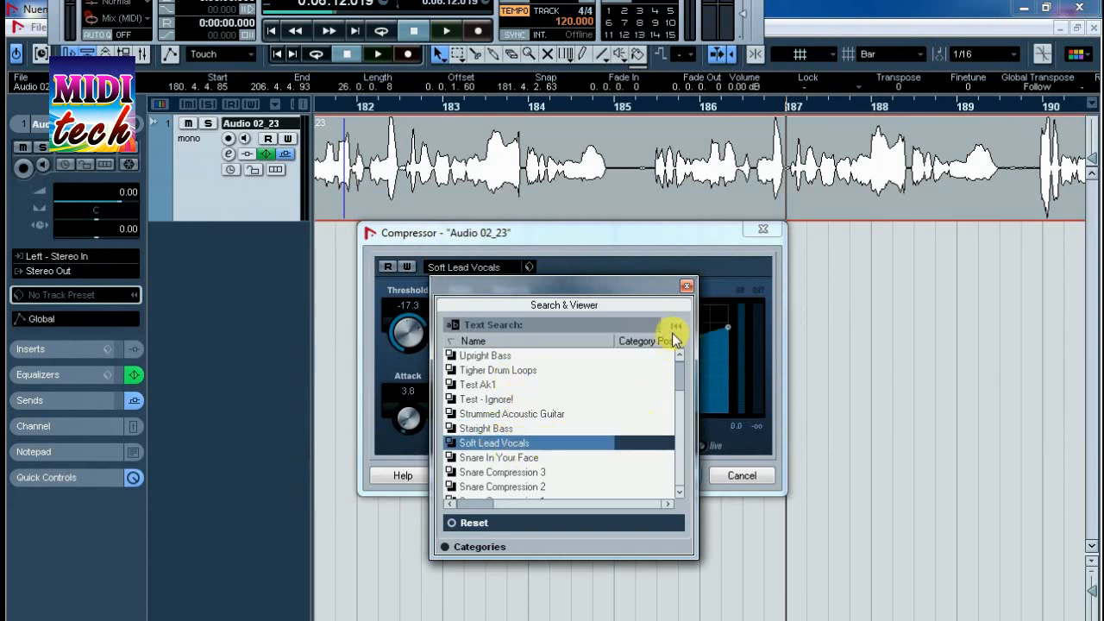
pyautogui.click(687, 286)
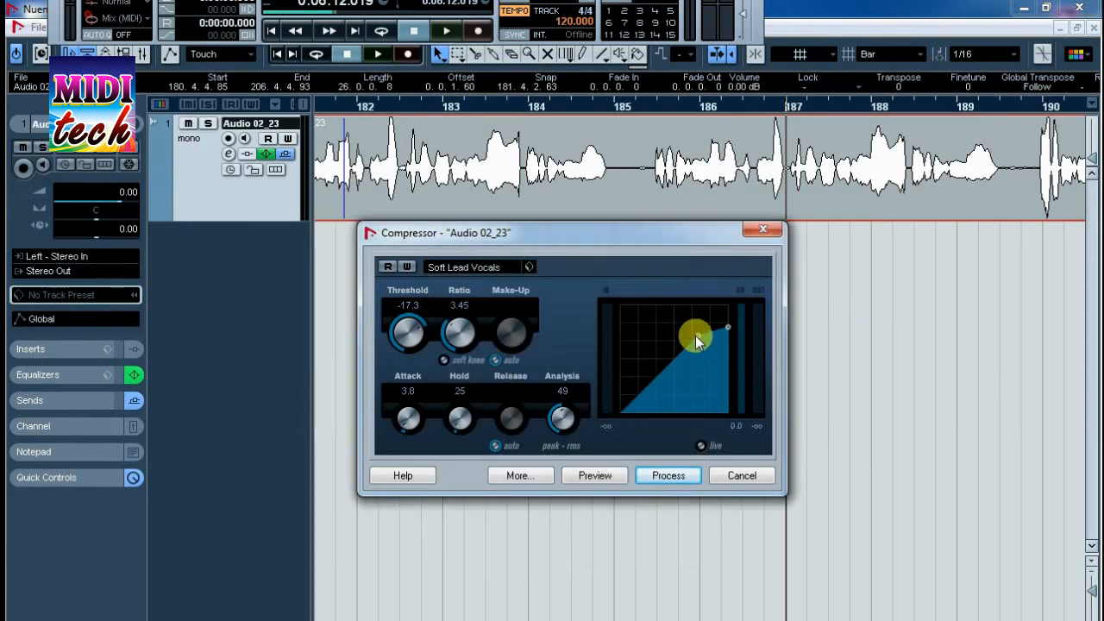
# Set the compressor's threshold to -38.3 and ratio to 8.00, and process the clip
pyautogui.moveTo(698, 336); pyautogui.dragTo(651, 372)
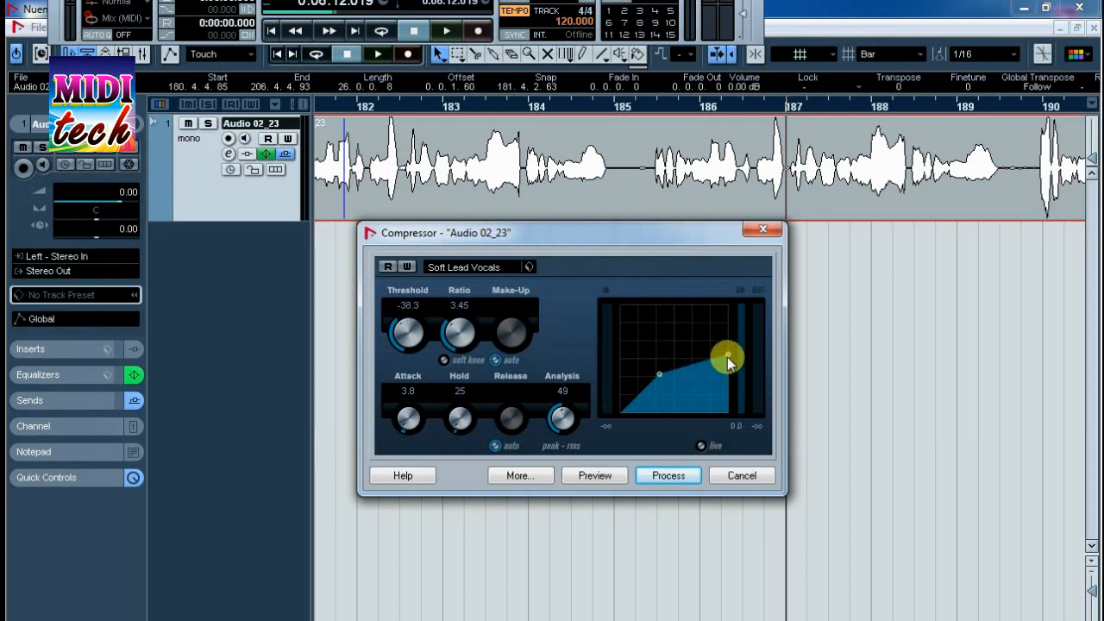
pyautogui.moveTo(727, 357); pyautogui.dragTo(727, 397)
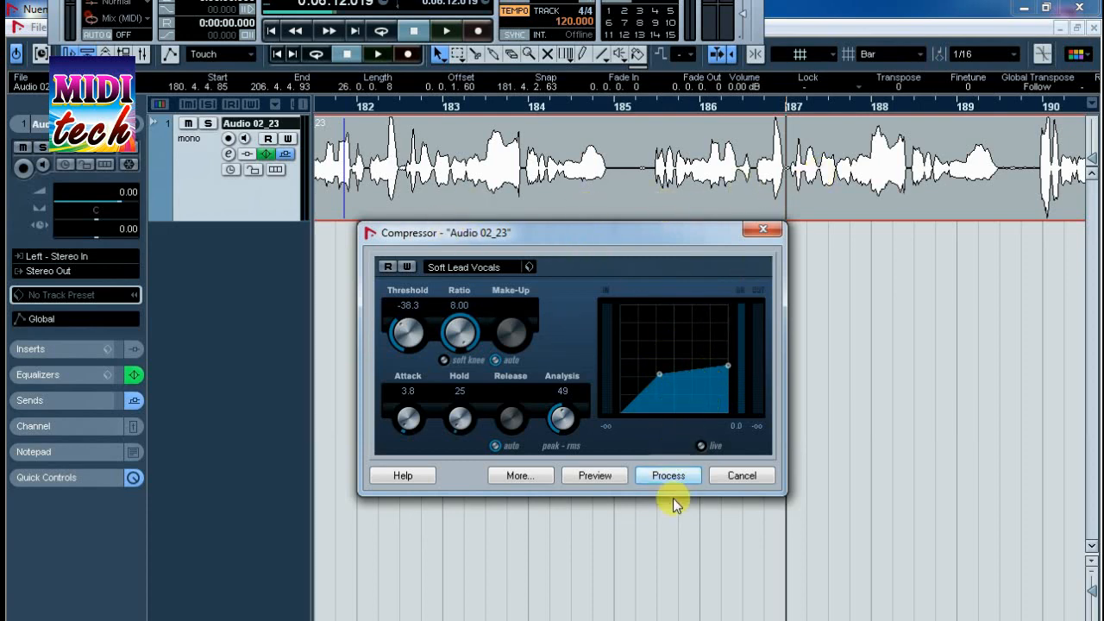
pyautogui.click(671, 475)
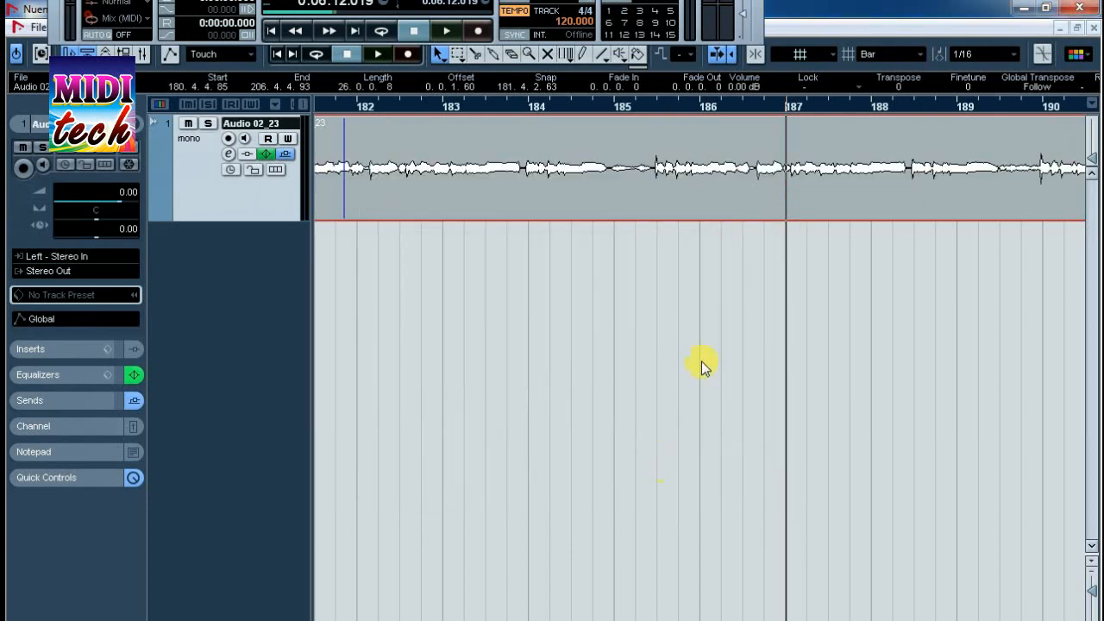
# Raise the Audio 02_23 clip's volume to 6.78 dB and examine its compressed waveform up close
pyautogui.scroll(-5, 687, 264)
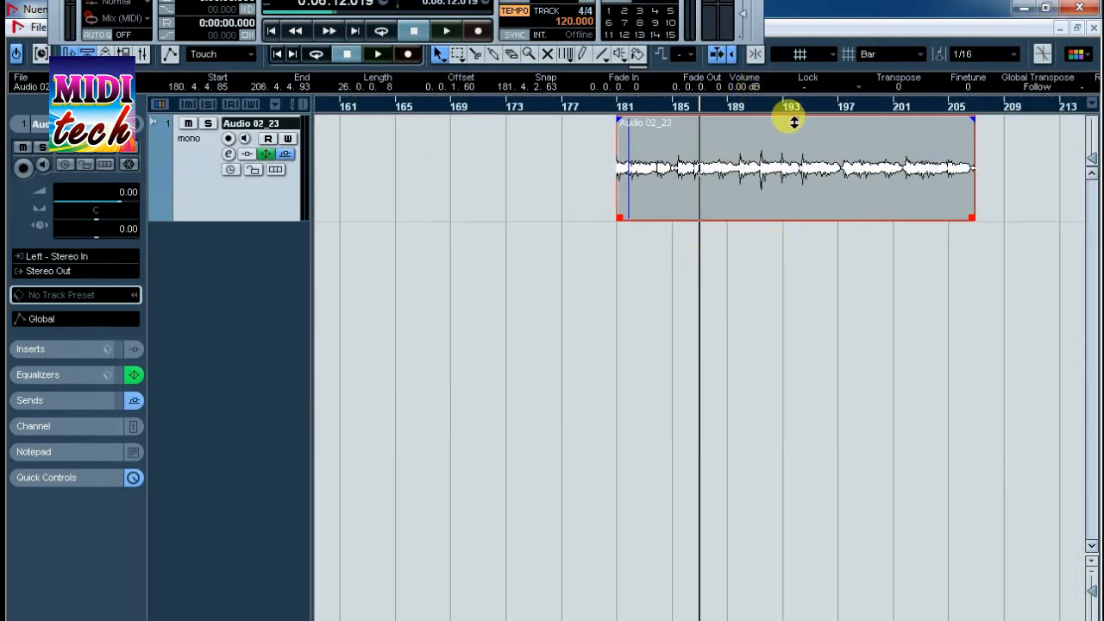
pyautogui.moveTo(792, 118); pyautogui.dragTo(831, 7)
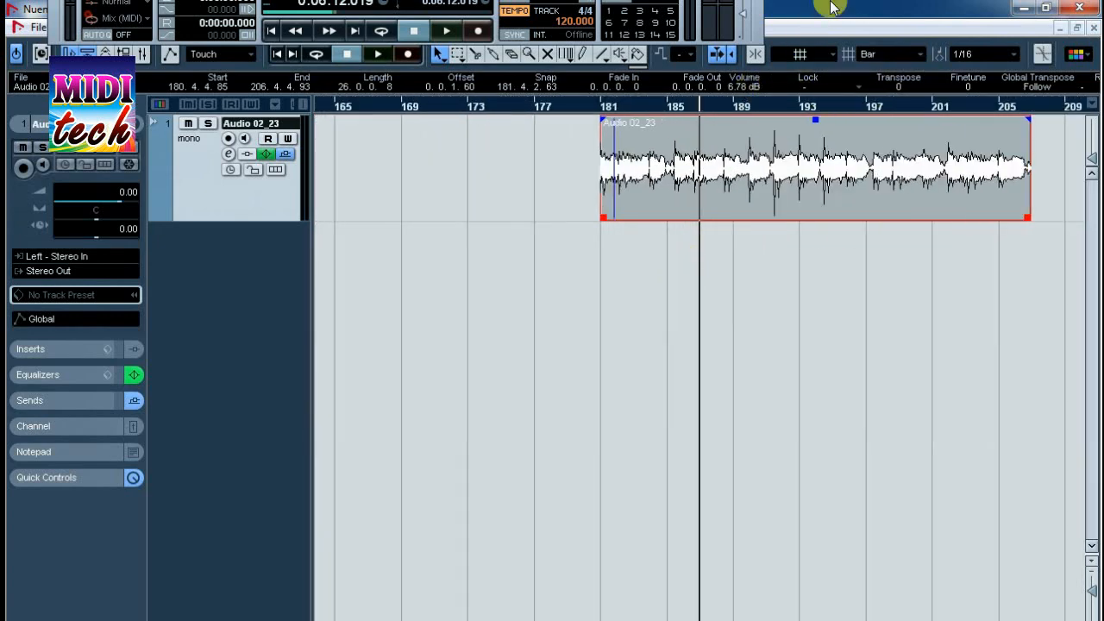
pyautogui.press('h')
pyautogui.press('h')
pyautogui.press('h')
pyautogui.press('h')
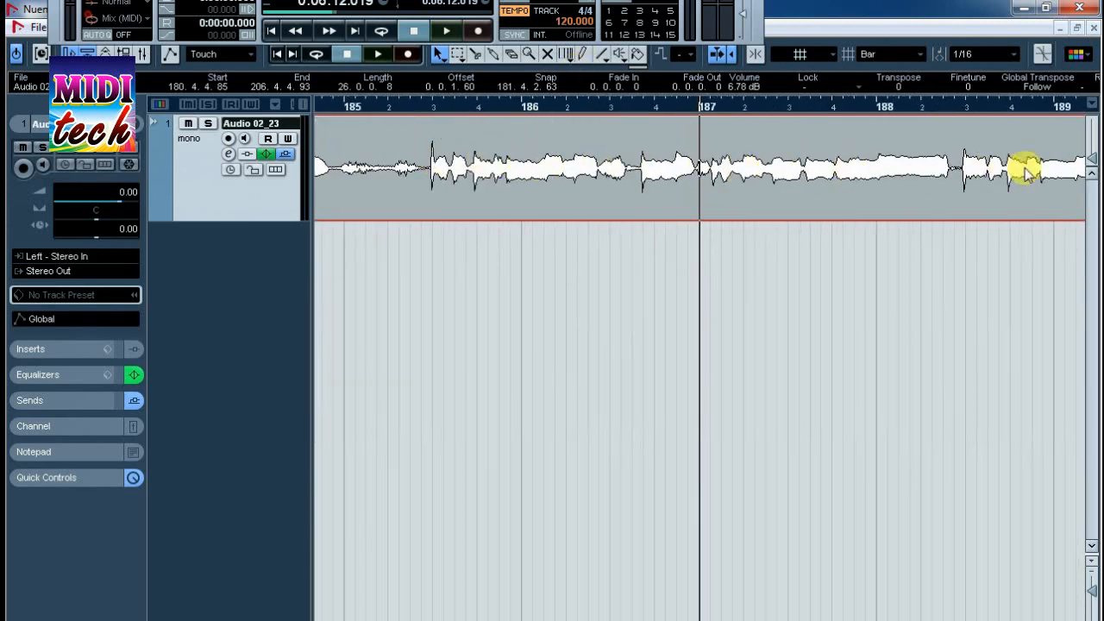
pyautogui.press('g')
pyautogui.press('g')
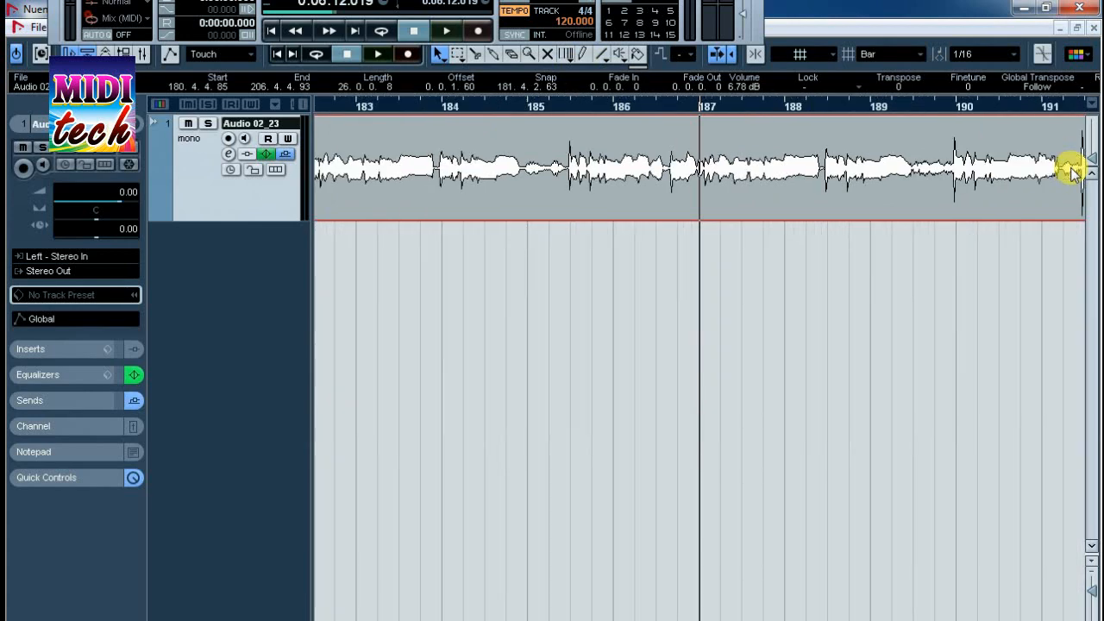
# Play the compressed clip from bar 187 to about bar 195 to check how even its level sounds
pyautogui.press('space')
pyautogui.press('g')
pyautogui.press('g')
pyautogui.press('g')
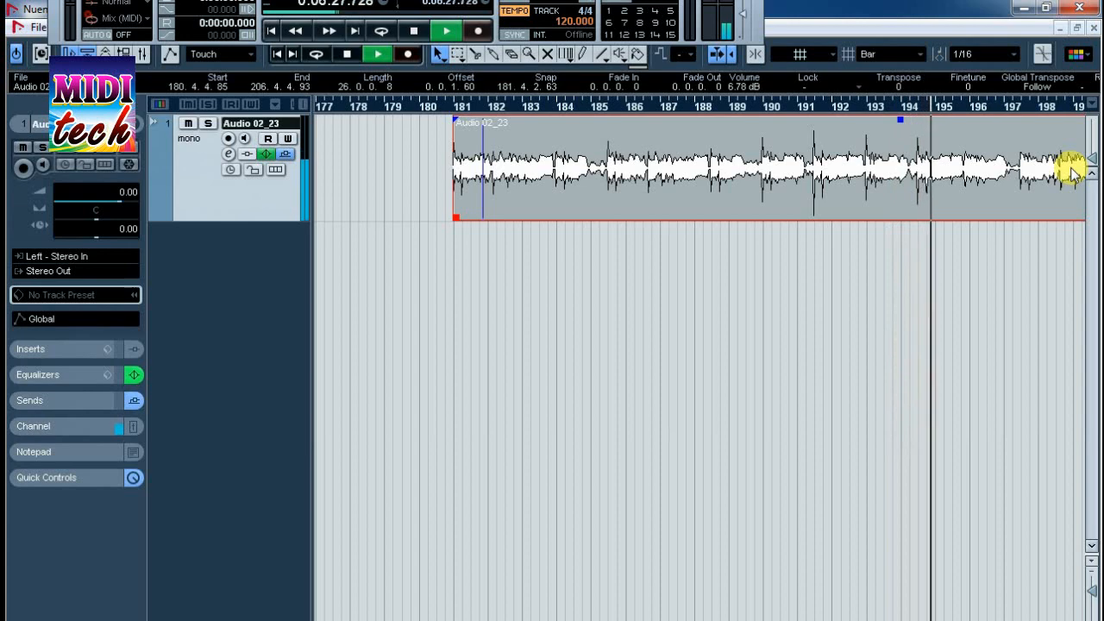
pyautogui.press('space')
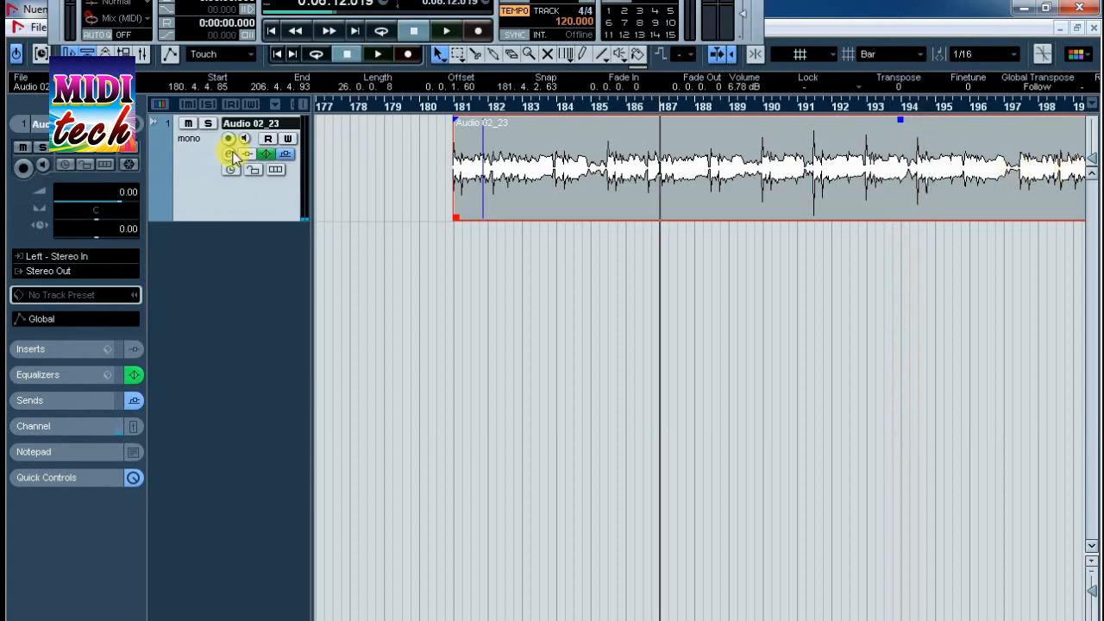
# Raise the Stereo Out send level of the Audio 02_23 channel to -2.05 and close the channel settings
pyautogui.click(230, 153)
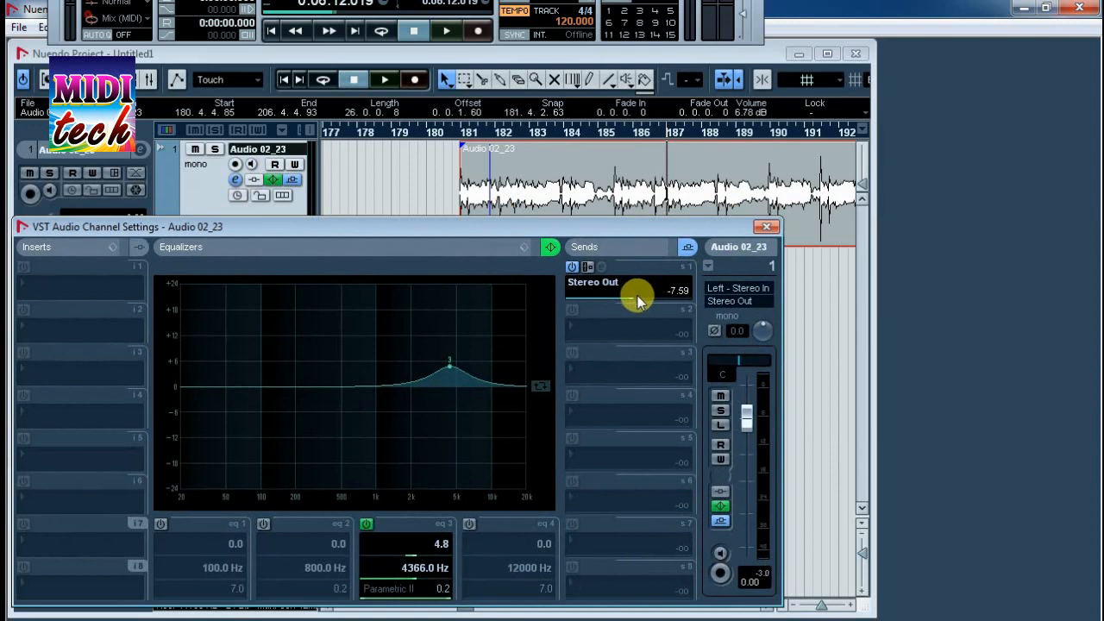
pyautogui.moveTo(639, 296); pyautogui.dragTo(651, 298)
pyautogui.click(767, 227)
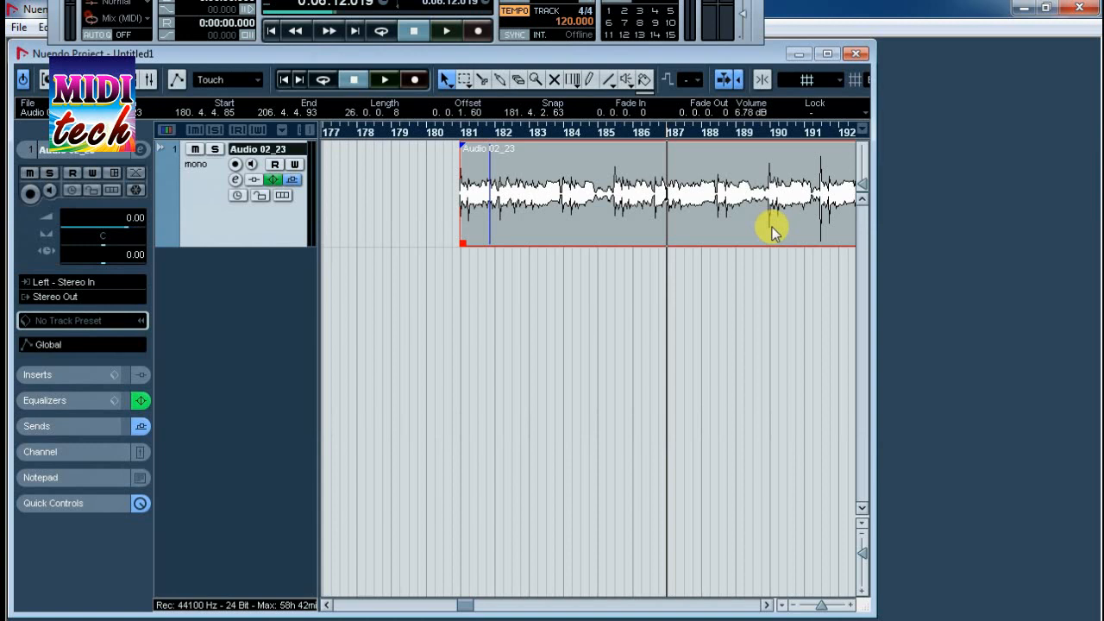
# Undo the clip's volume change and compression, and reopen the Dynamics group's Compressor plug-in for the clip
pyautogui.hotkey('ctrl', 'z')
pyautogui.hotkey('ctrl', 'z')
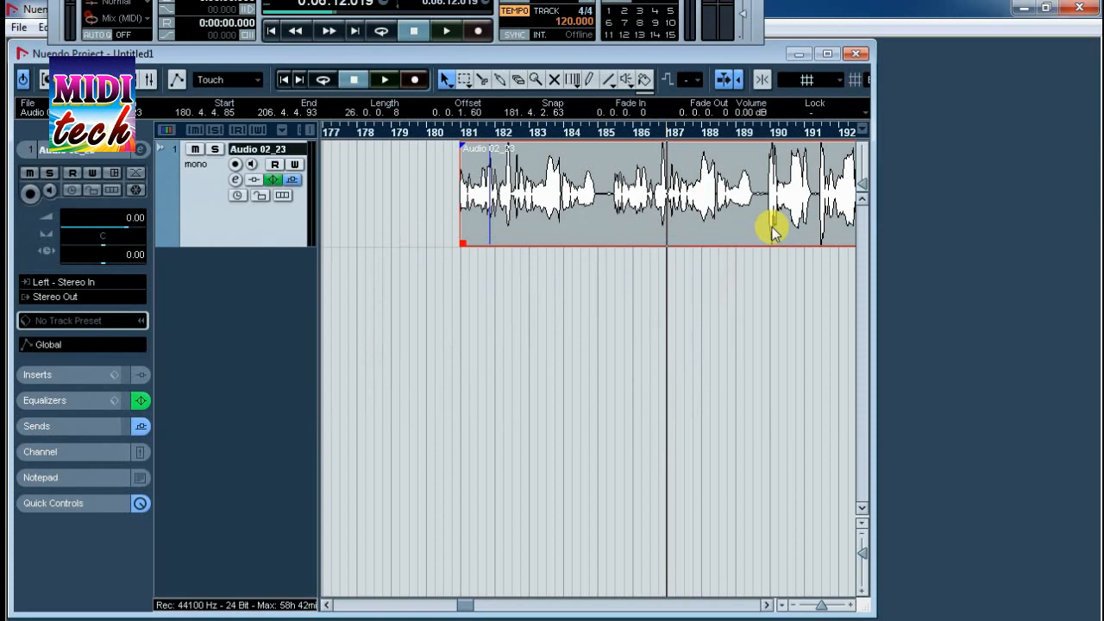
pyautogui.rightClick(774, 231)
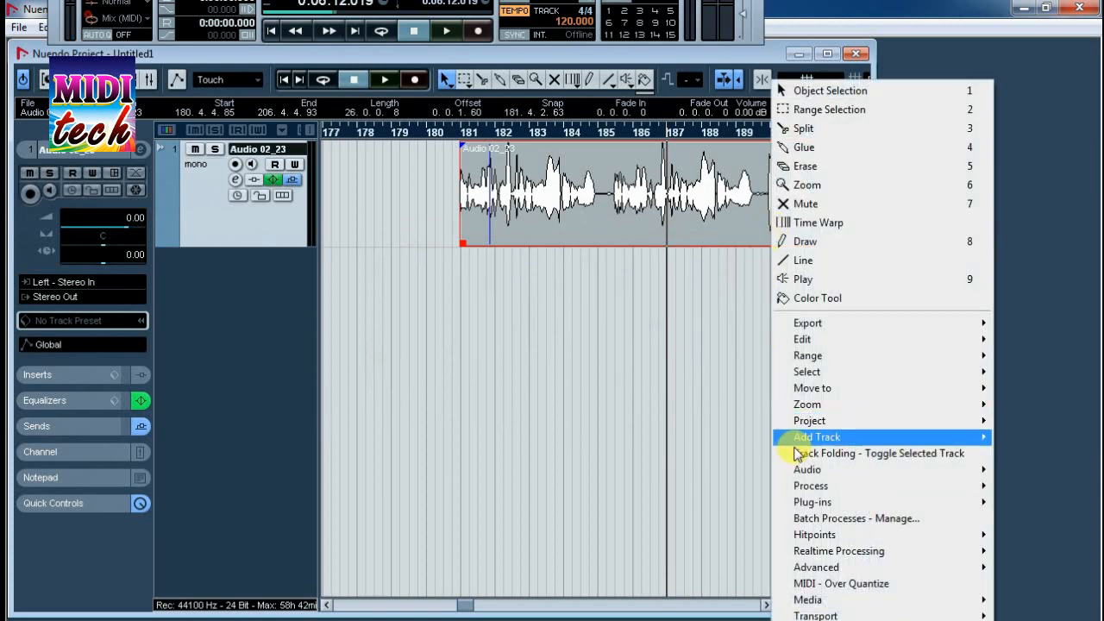
pyautogui.moveTo(836, 504)
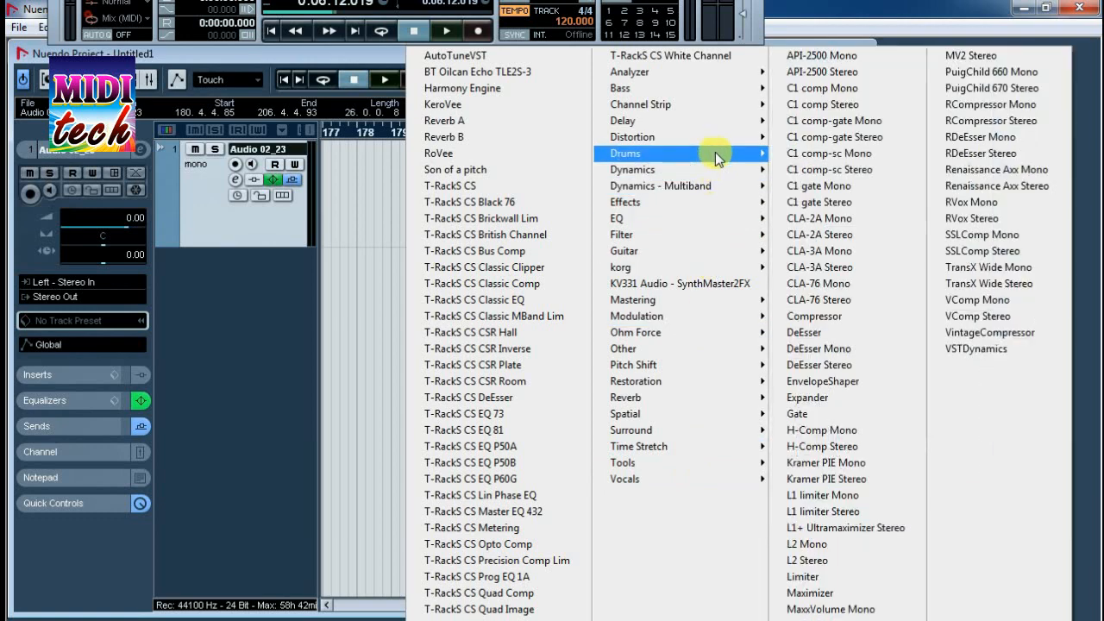
pyautogui.moveTo(717, 167)
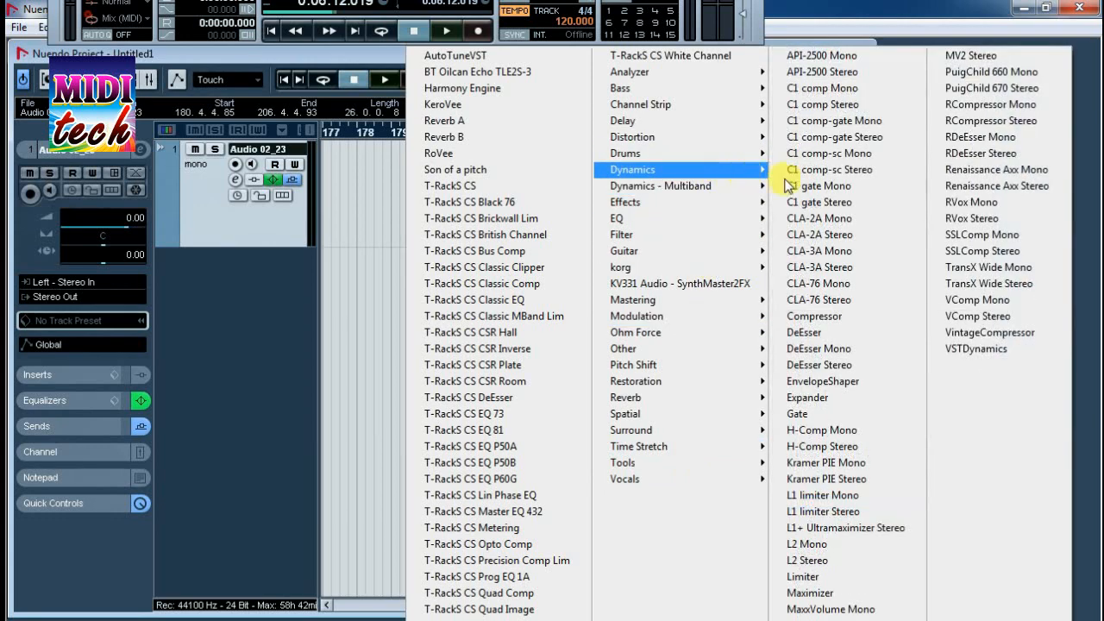
pyautogui.click(880, 316)
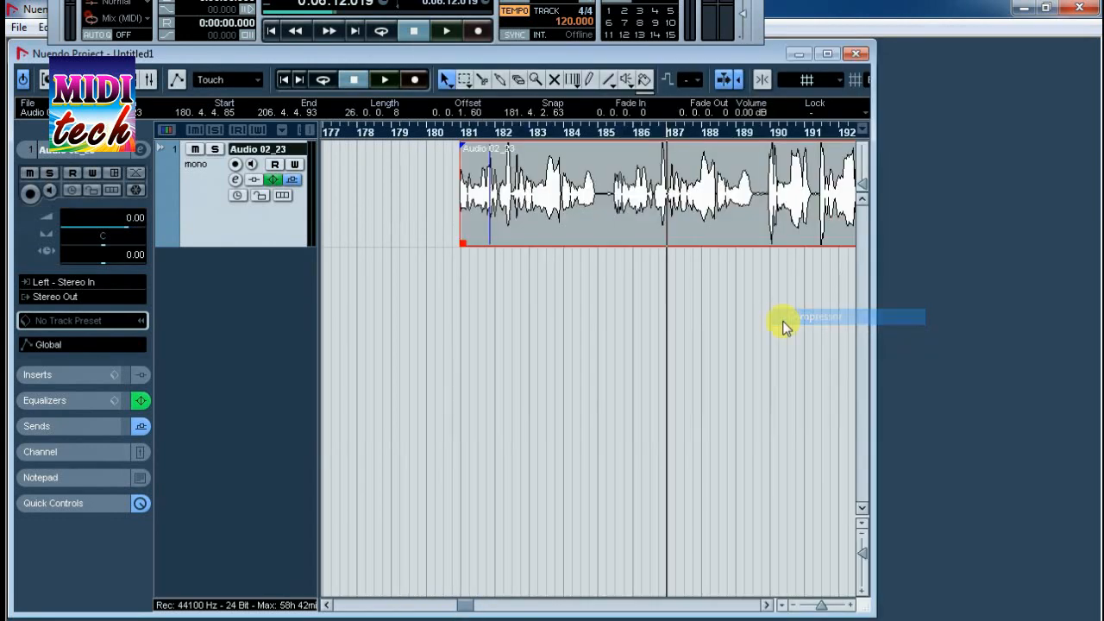
# Set the compressor's threshold to -31.8 and ratio to 8.00, and process the clip
pyautogui.moveTo(728, 367); pyautogui.dragTo(730, 355)
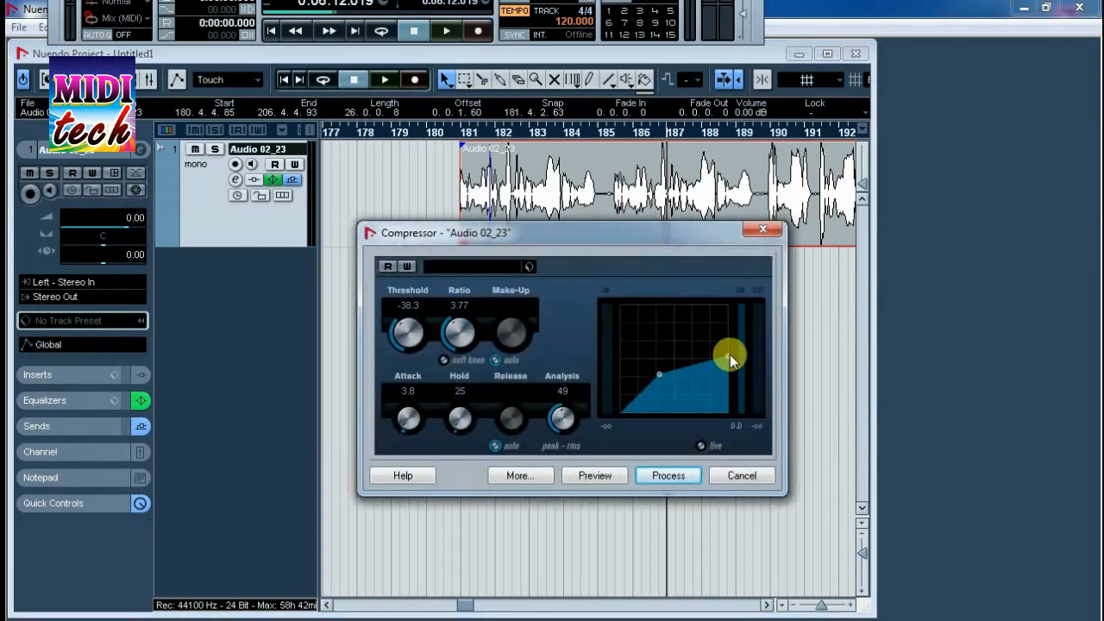
pyautogui.moveTo(662, 376); pyautogui.dragTo(658, 361)
pyautogui.moveTo(723, 351); pyautogui.dragTo(723, 356)
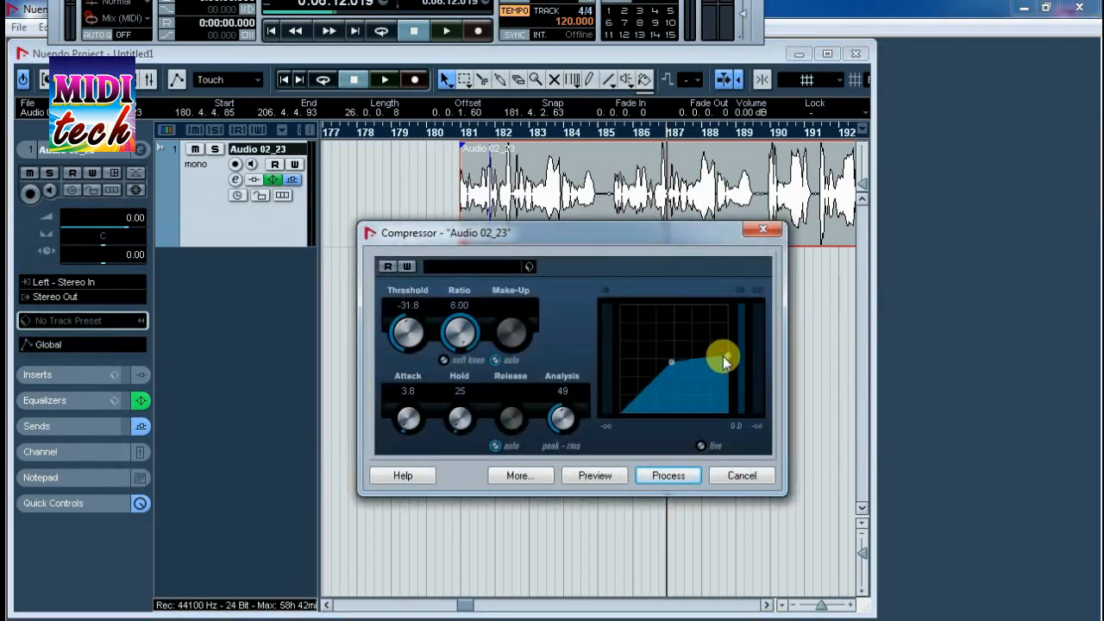
pyautogui.click(677, 473)
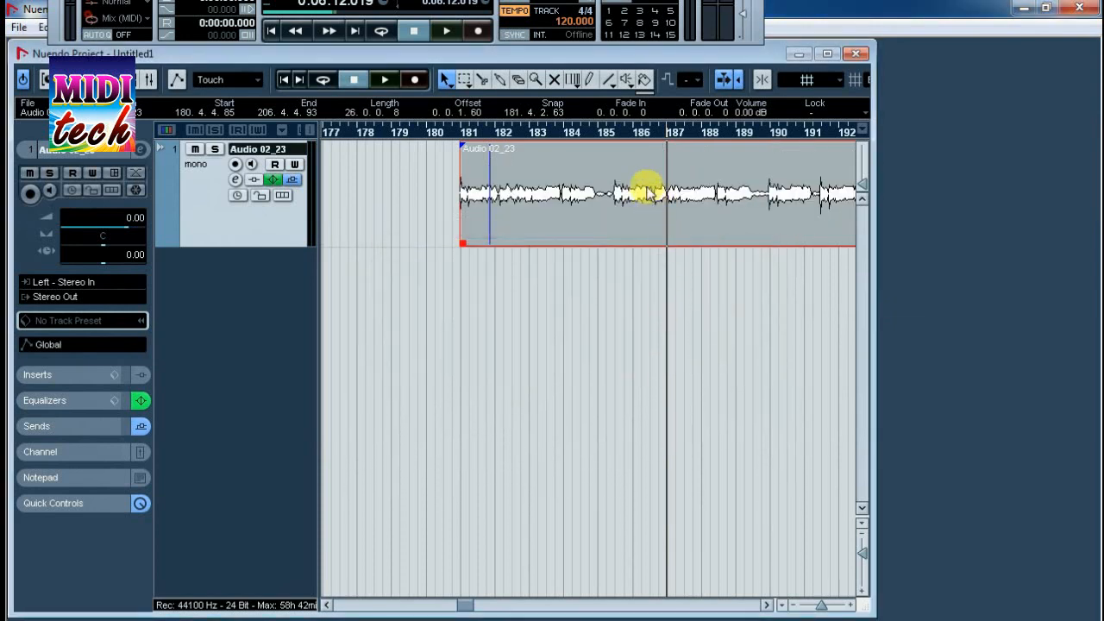
# Play the processed clip and raise its volume to 7.63 dB
pyautogui.press('space')
pyautogui.press('g')
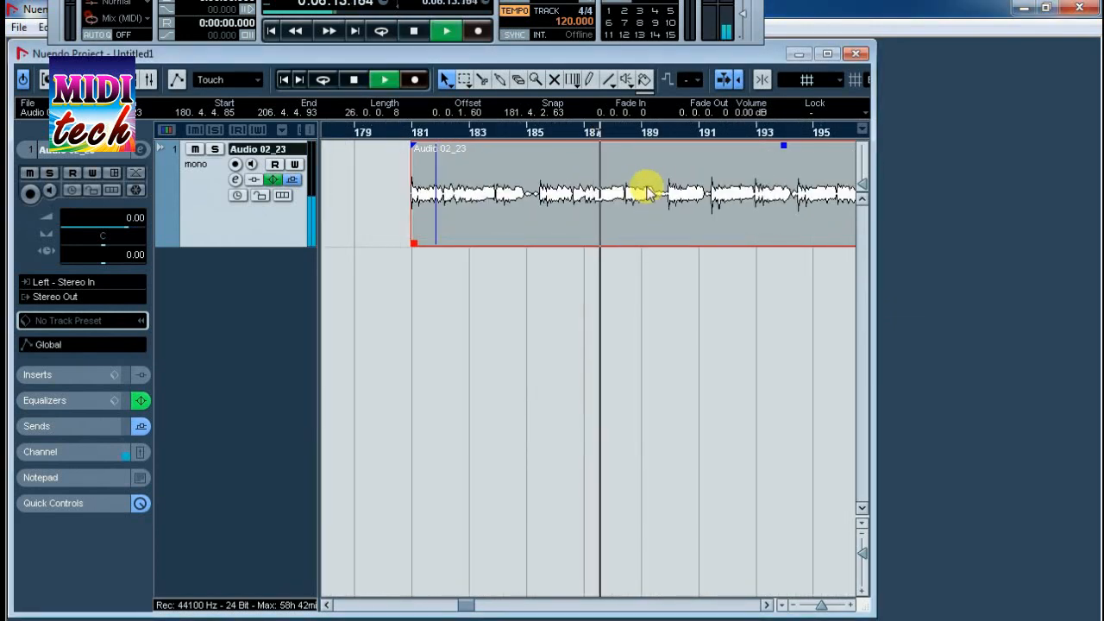
pyautogui.moveTo(783, 145); pyautogui.dragTo(784, 78)
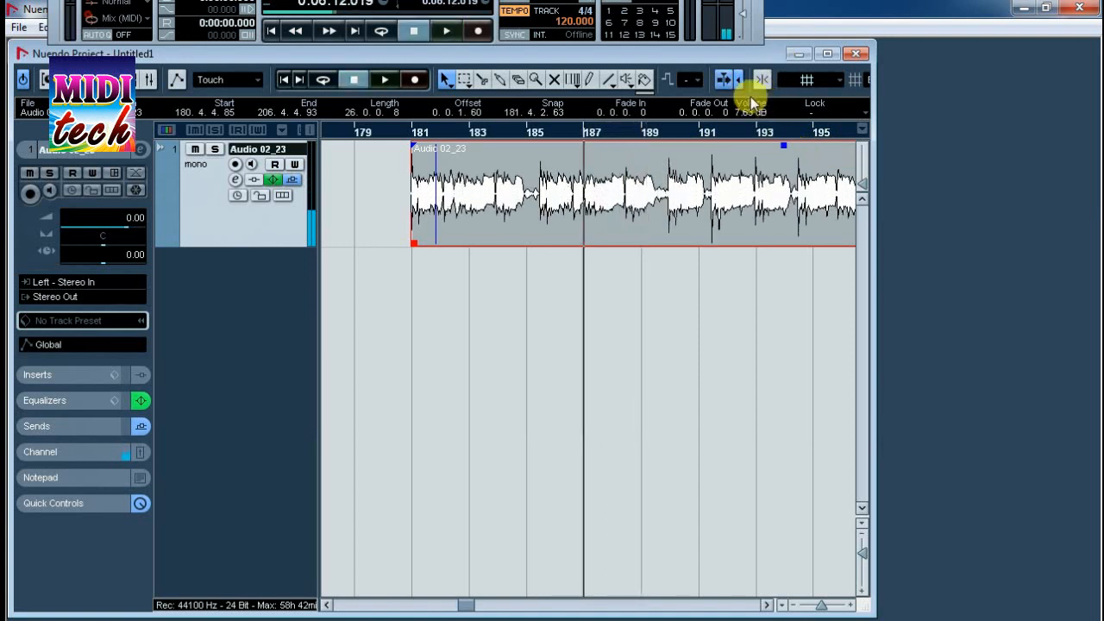
# Place the playhead at the peak in bar 185 and listen to the clip from there
pyautogui.click(540, 129)
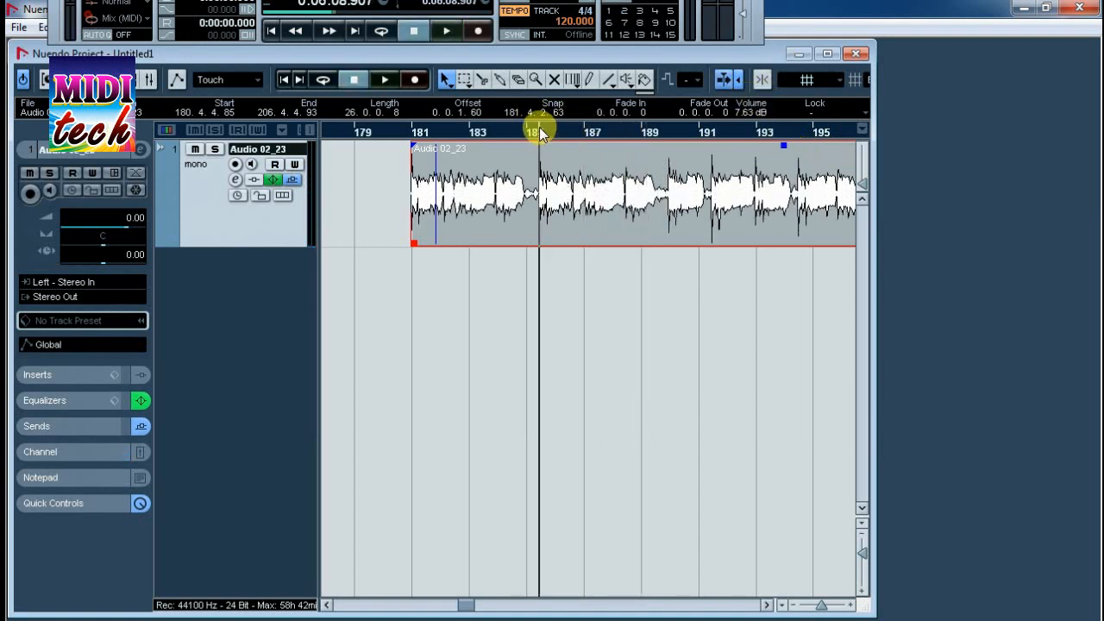
pyautogui.press('space')
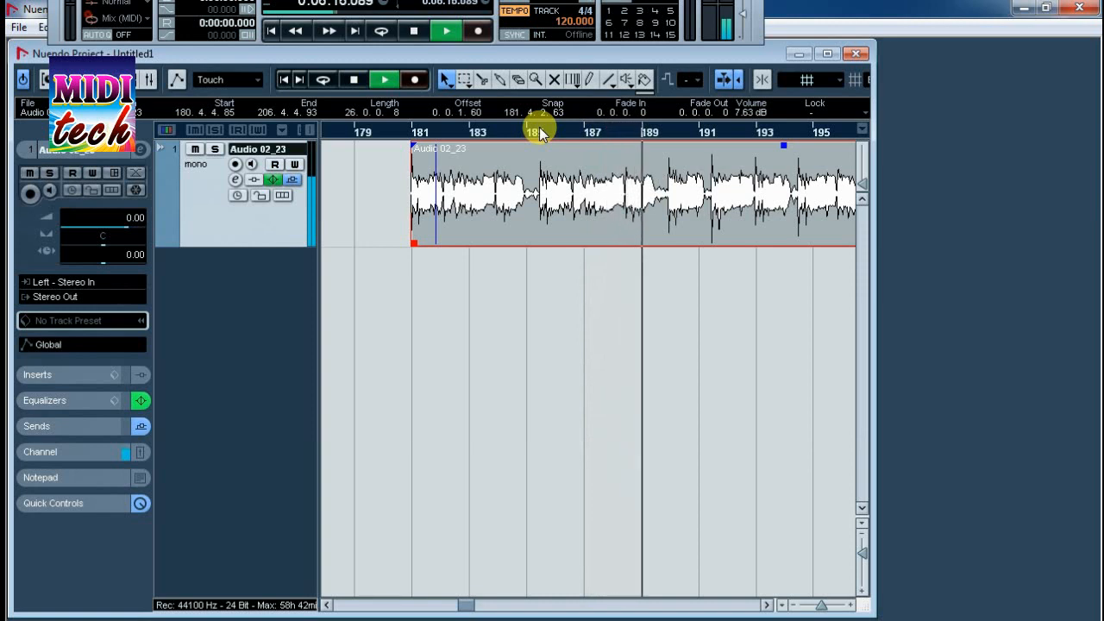
pyautogui.press('space')
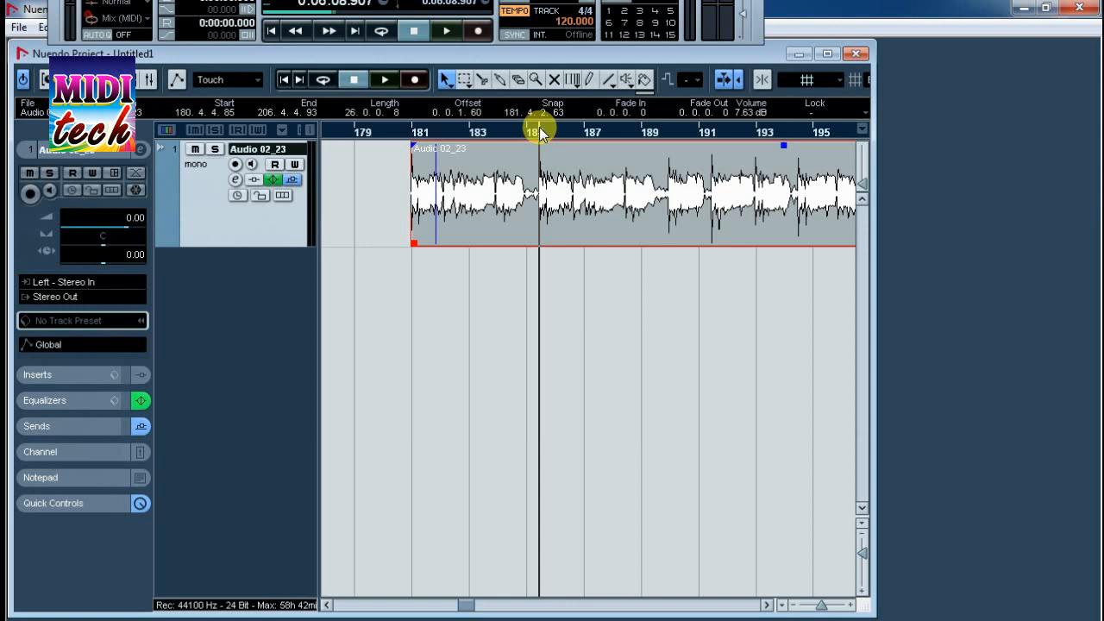
# Undo the latest volume change and compression of the Audio 02_23 clip
pyautogui.hotkey('ctrl', 'z')
pyautogui.hotkey('ctrl', 'z')
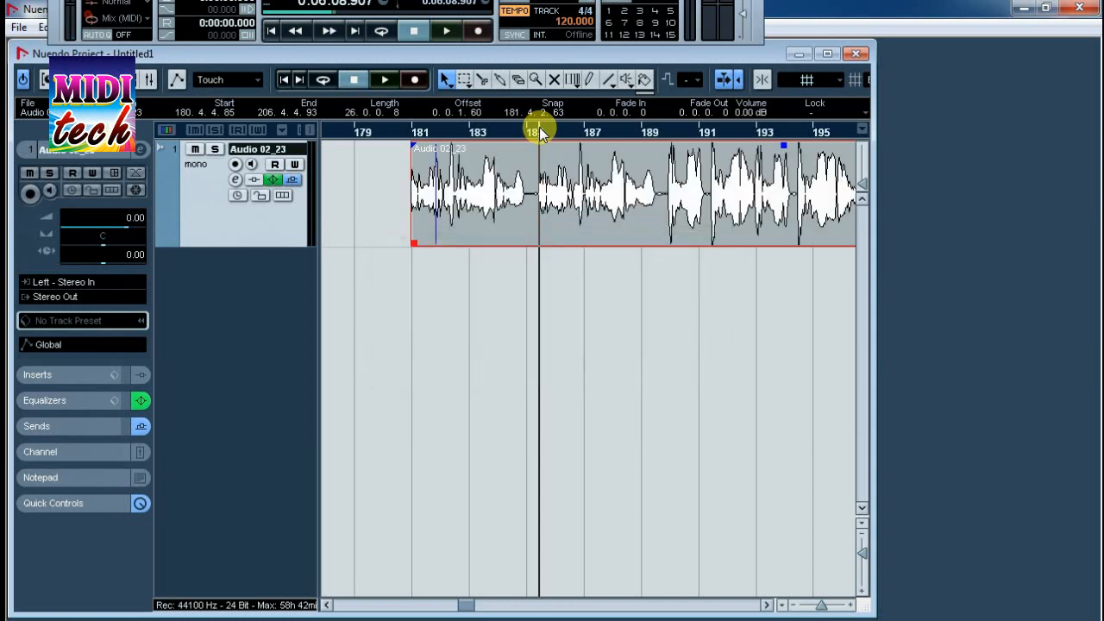
# Open the Audio 02_23 channel settings and add the Compressor from the Dynamics group to the first insert slot
pyautogui.click(235, 179)
pyautogui.moveTo(216, 221); pyautogui.dragTo(264, 212)
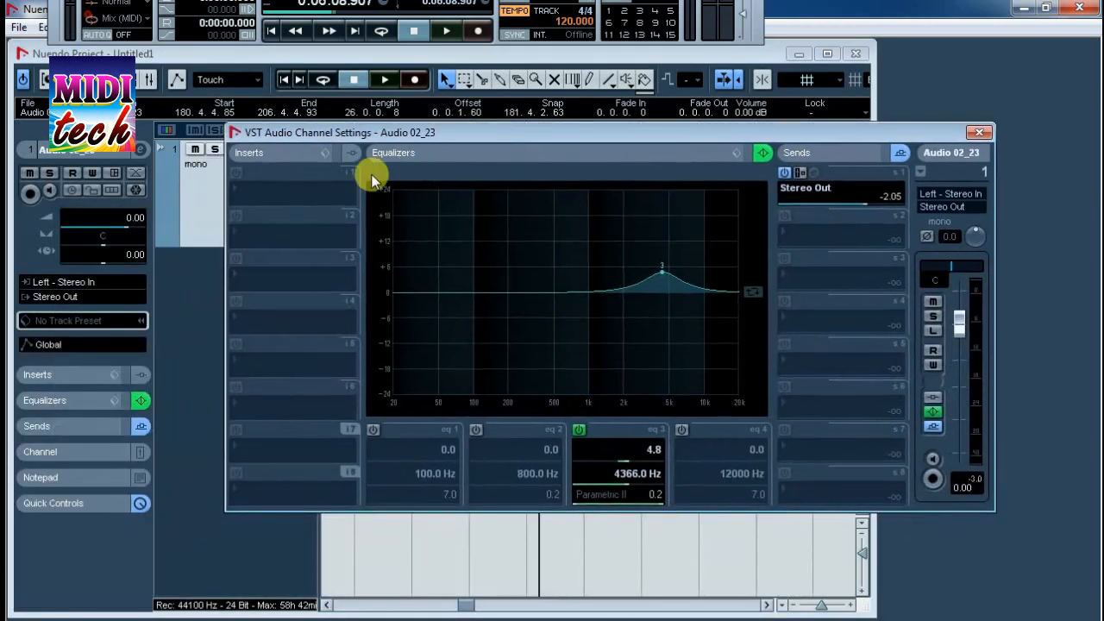
pyautogui.click(292, 189)
pyautogui.moveTo(342, 199)
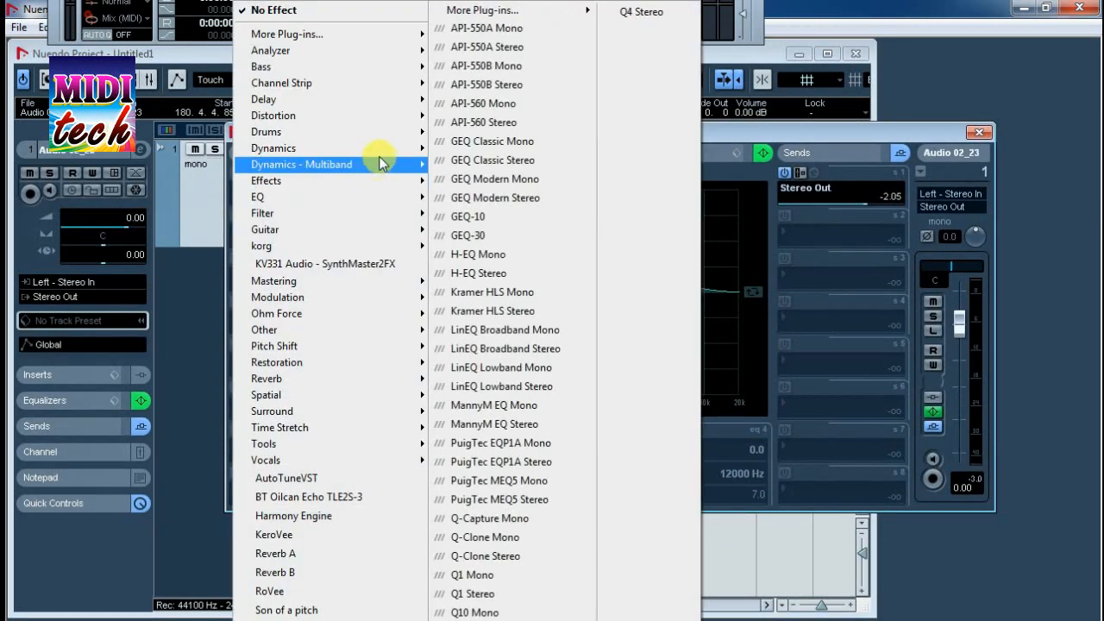
pyautogui.moveTo(380, 155)
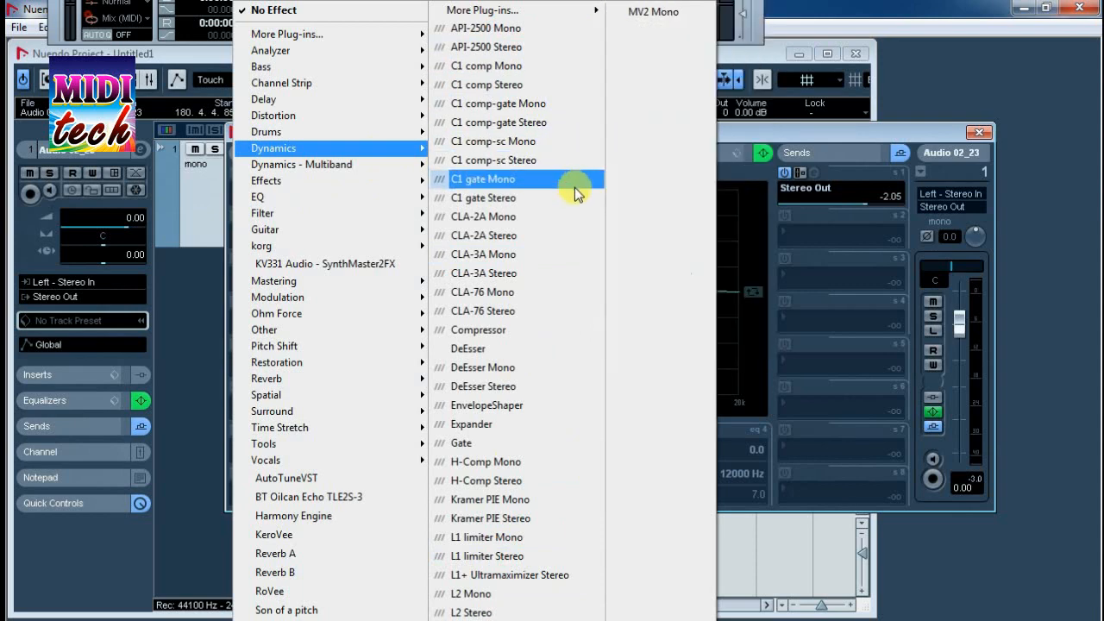
pyautogui.click(562, 332)
# Load the Staright Bass preset in the insert compressor and set its threshold to -23.5 and ratio to 8.00
pyautogui.click(522, 265)
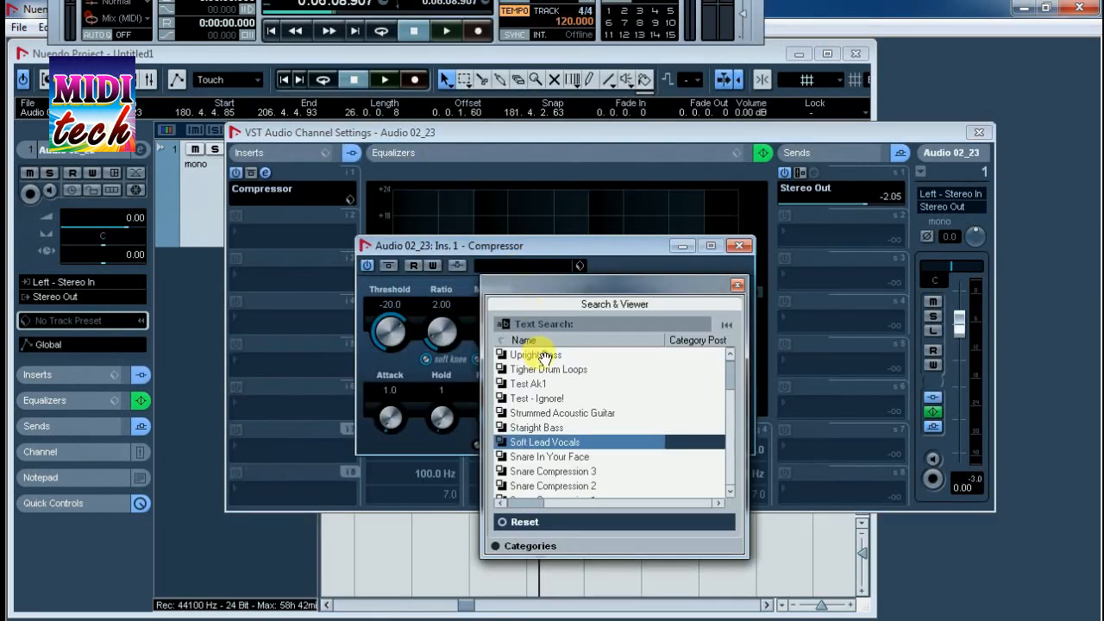
pyautogui.click(534, 423)
pyautogui.doubleClick(534, 423)
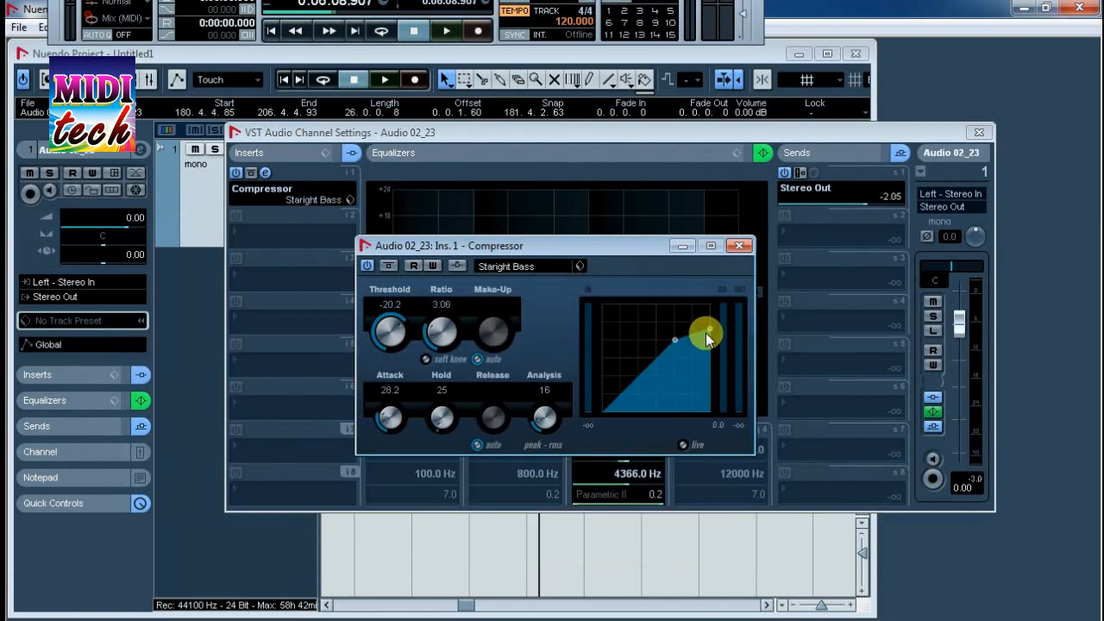
pyautogui.moveTo(706, 333); pyautogui.dragTo(706, 356)
# Compare the vocal's playback with the insert compressor active, switched off and switched on again
pyautogui.press('space')
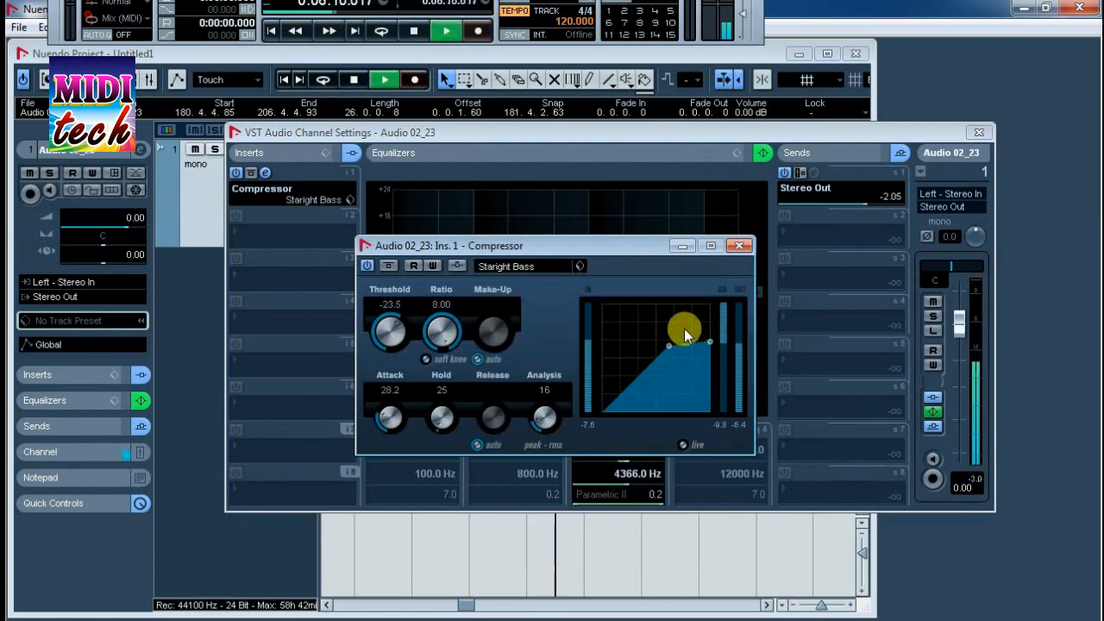
pyautogui.press('space')
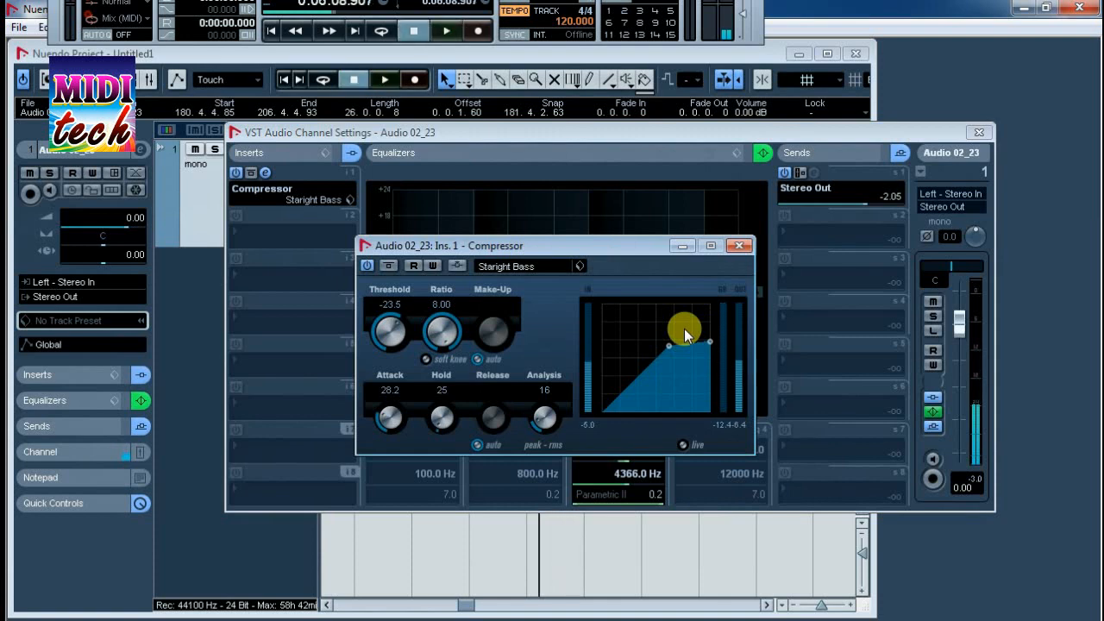
pyautogui.click(235, 173)
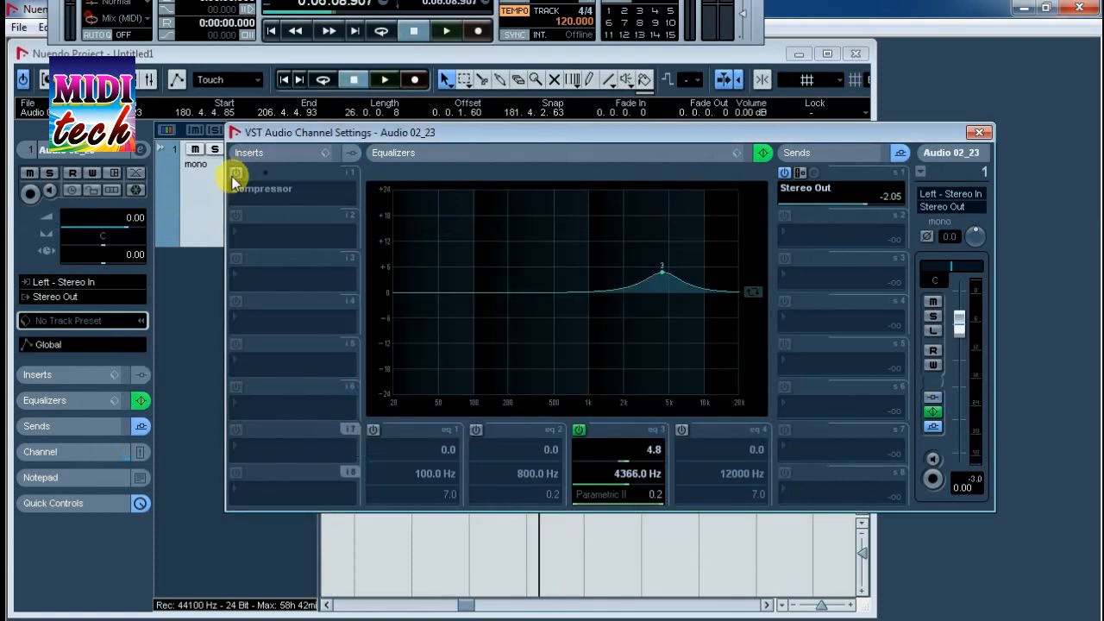
pyautogui.press('space')
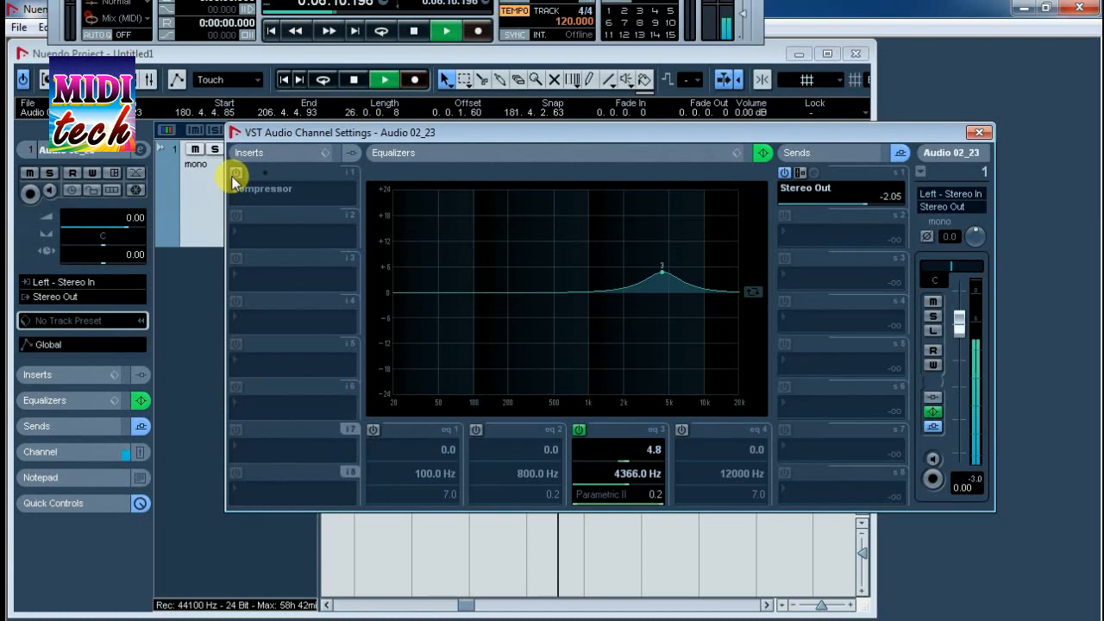
pyautogui.press('space')
pyautogui.click(234, 173)
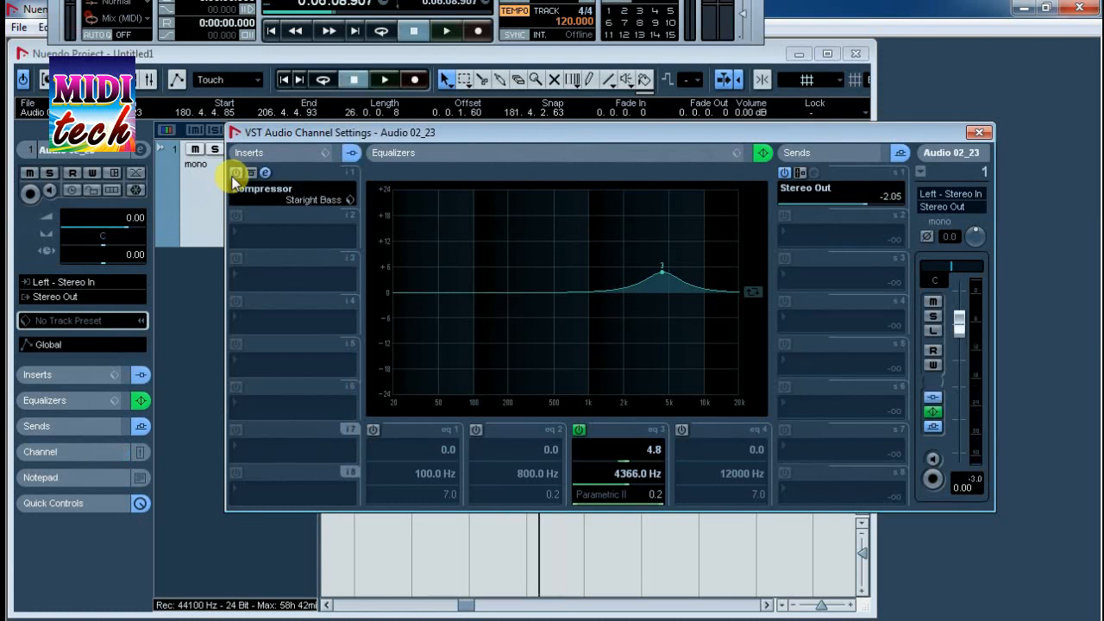
pyautogui.press('space')
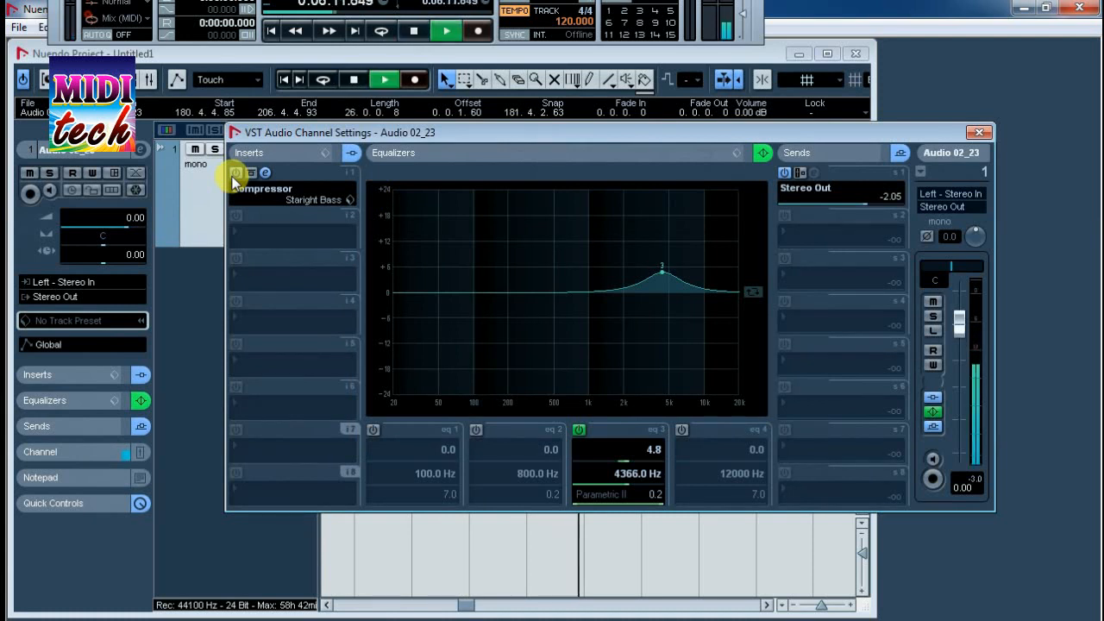
pyautogui.press('space')
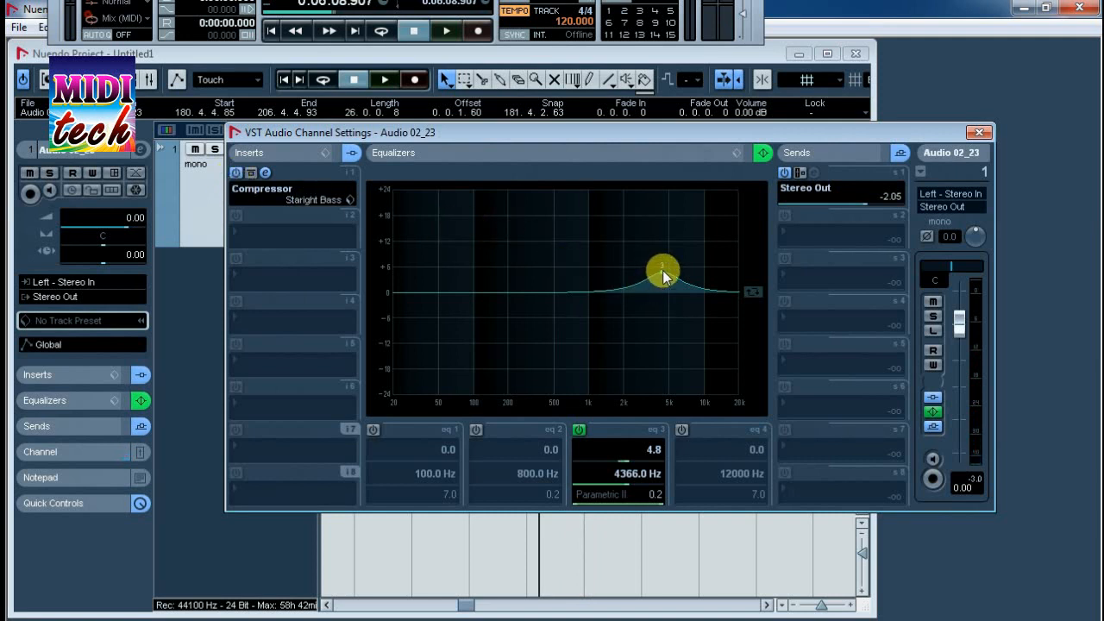
# Set the channel's third equalizer band to 147.0 Hz with a gain of 0.6
pyautogui.moveTo(662, 274); pyautogui.dragTo(493, 289)
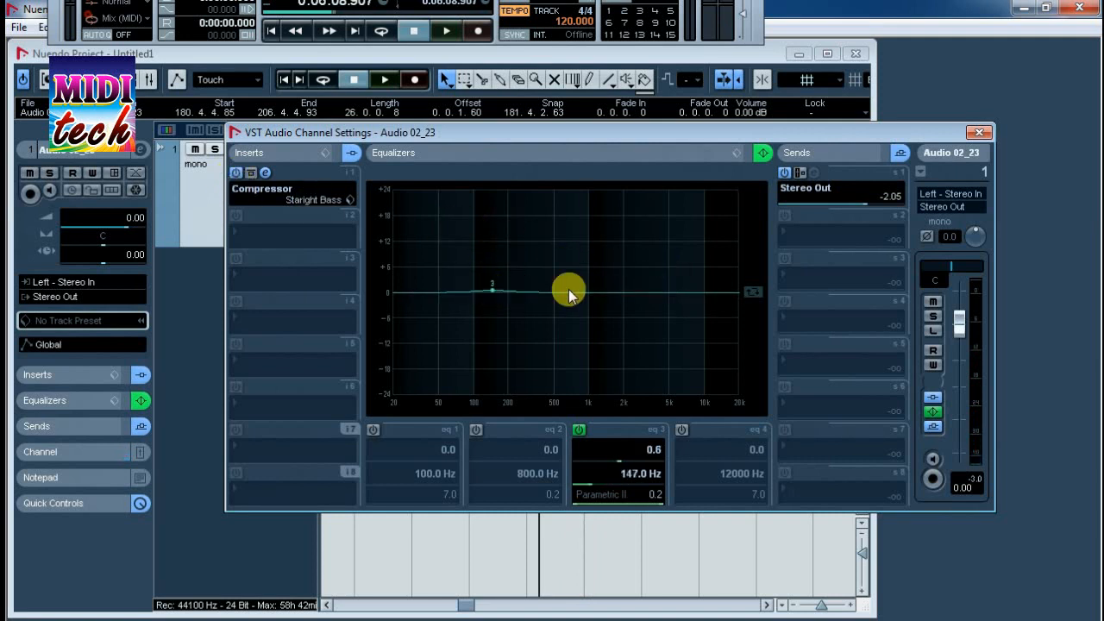
# Set the channel's second equalizer band to 5180.0 Hz with a gain of 6.4, and browse the Dynamics plug-ins available for the first insert slot
pyautogui.click(672, 266)
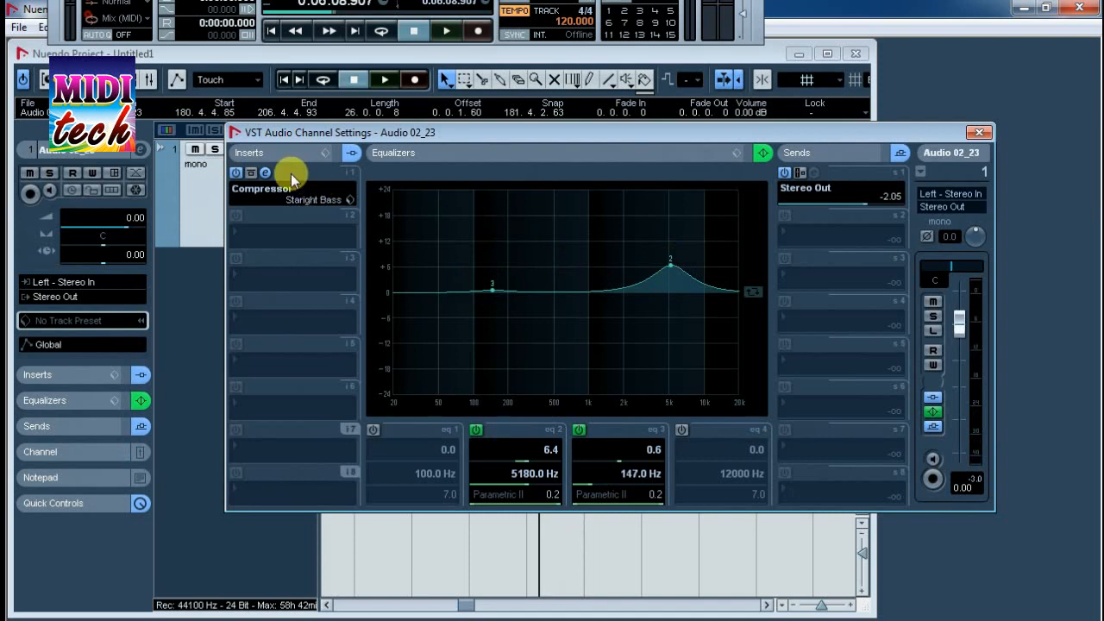
pyautogui.click(264, 185)
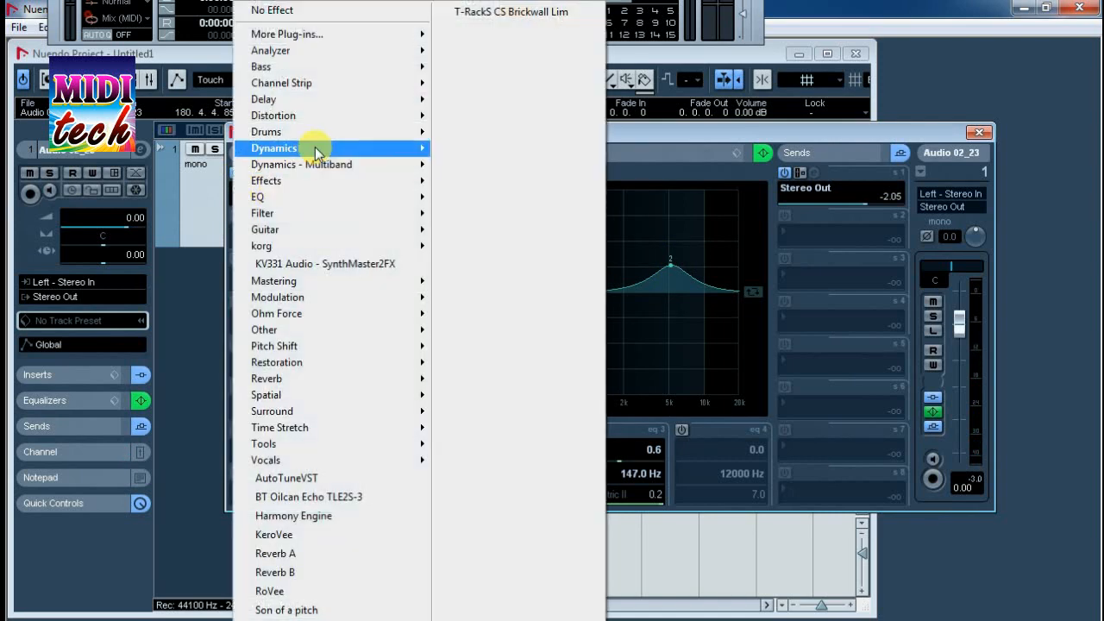
pyautogui.moveTo(317, 149)
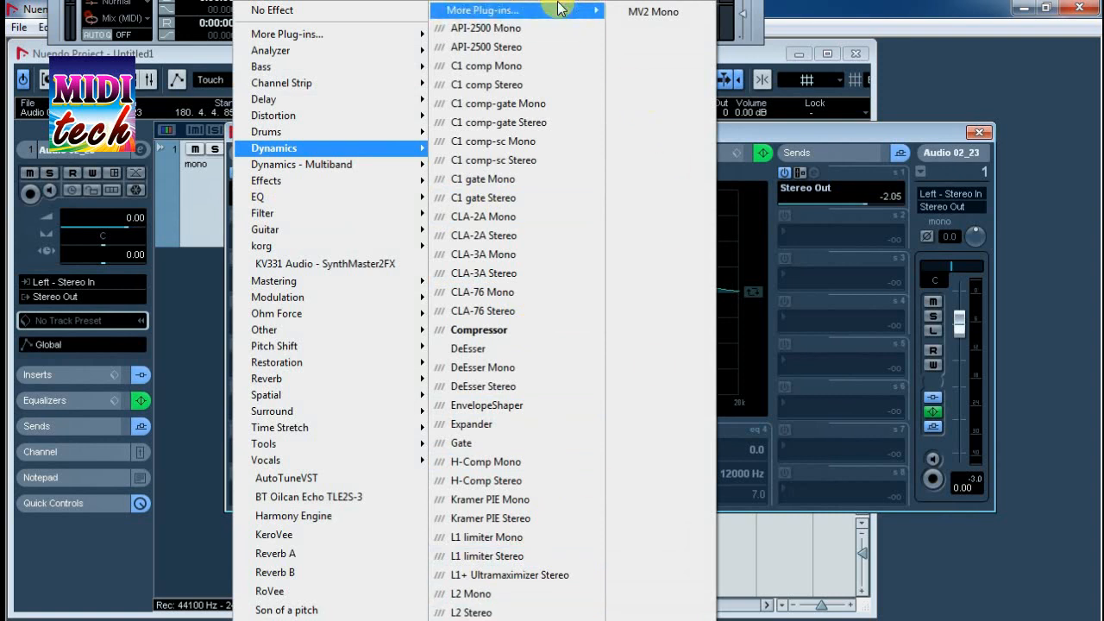
pyautogui.moveTo(600, 14)
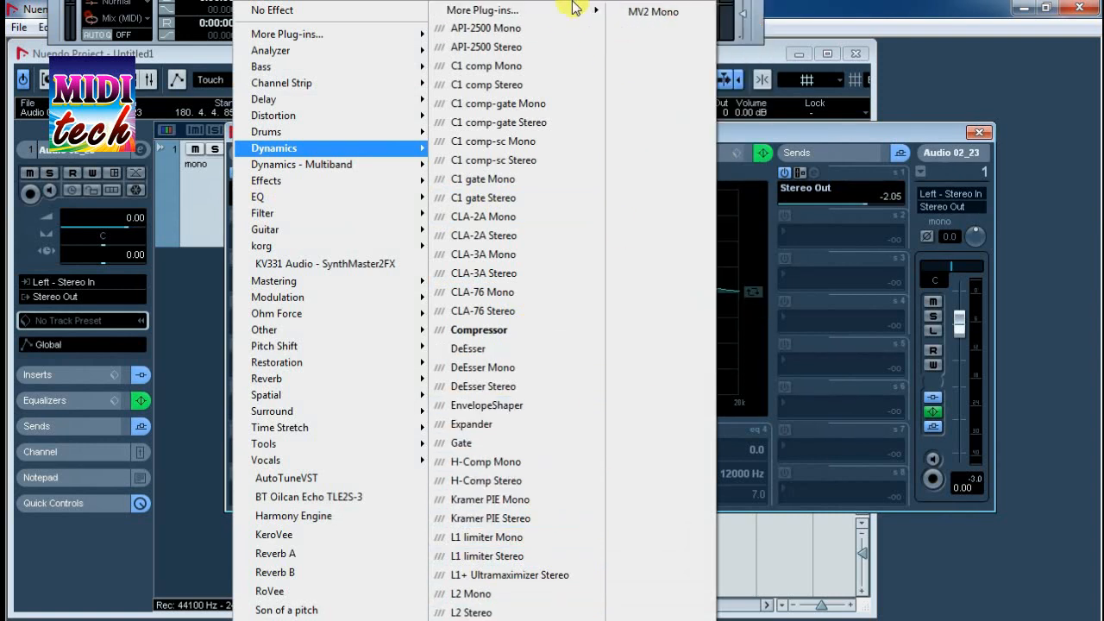
pyautogui.click(864, 136)
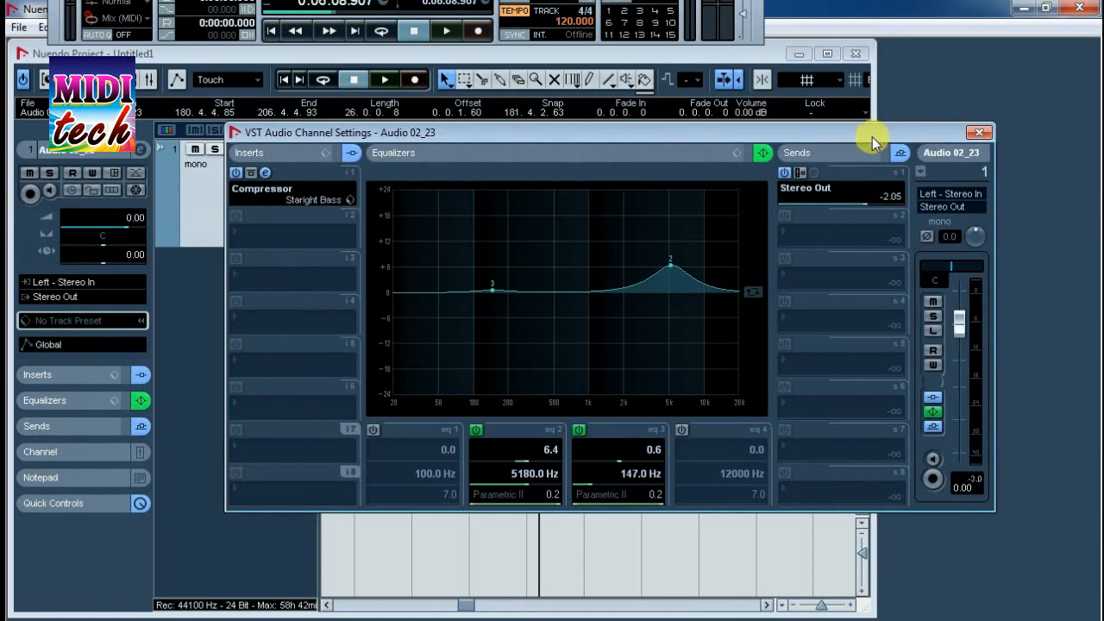
# Close the Audio 02_23 channel settings and maximize the project window
pyautogui.moveTo(871, 136); pyautogui.dragTo(751, 155)
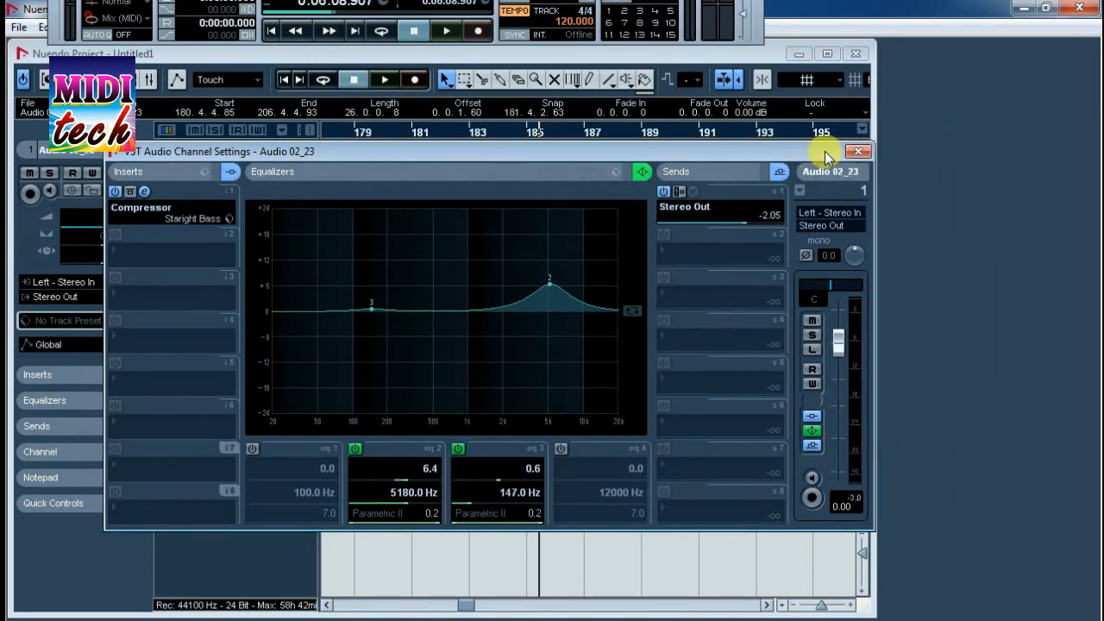
pyautogui.click(857, 151)
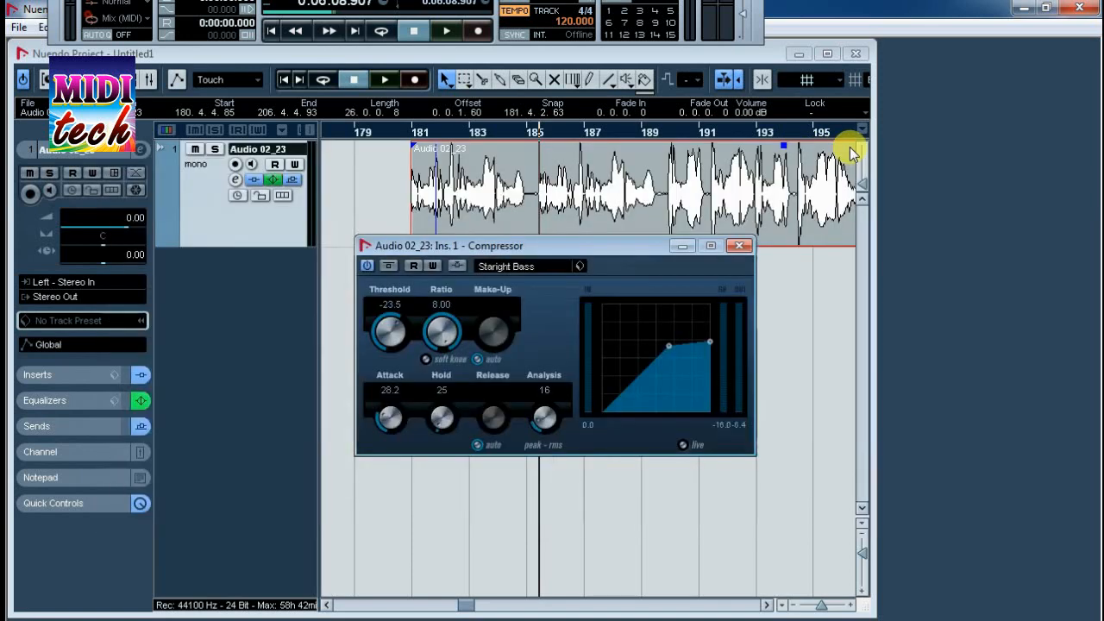
pyautogui.click(825, 54)
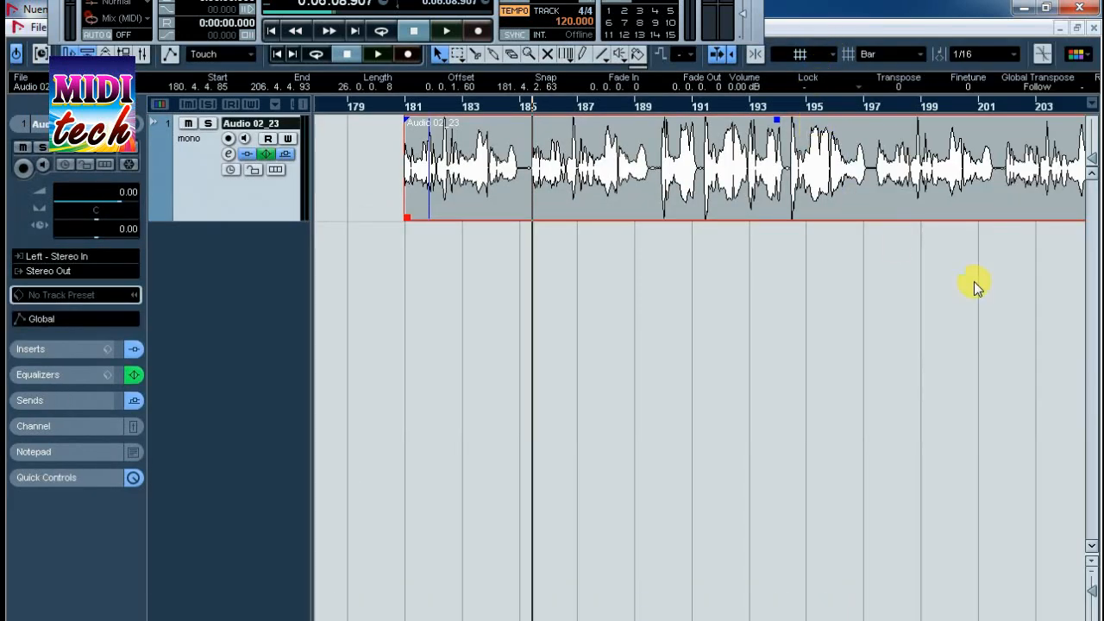